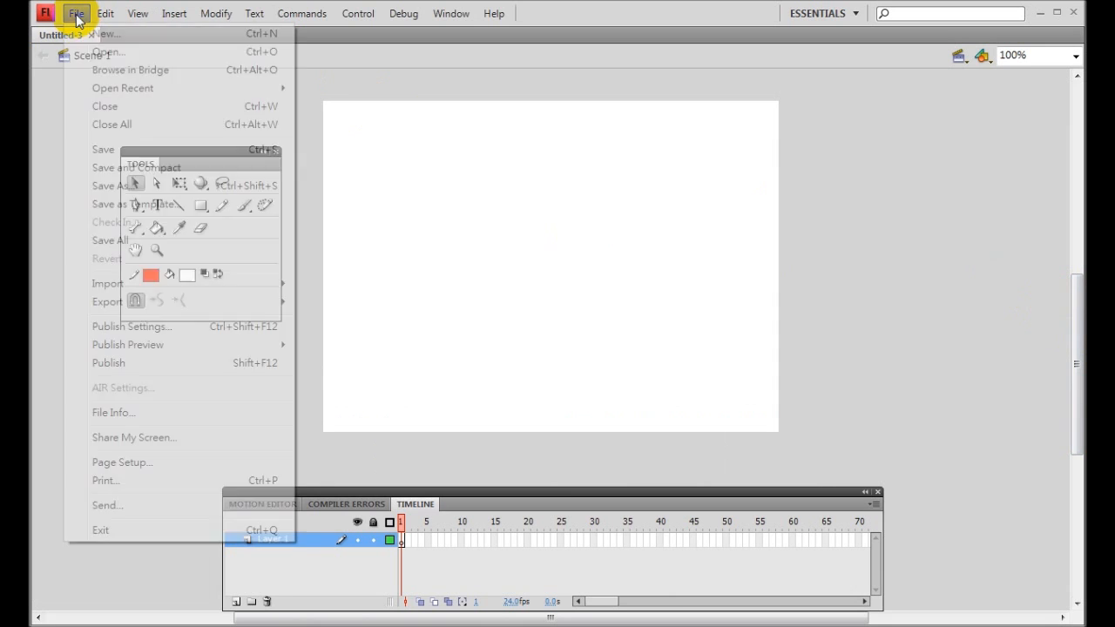
# Import the sound file seashells.mp3 from the music library folder using Import to Stage.
pyautogui.moveTo(203, 287)
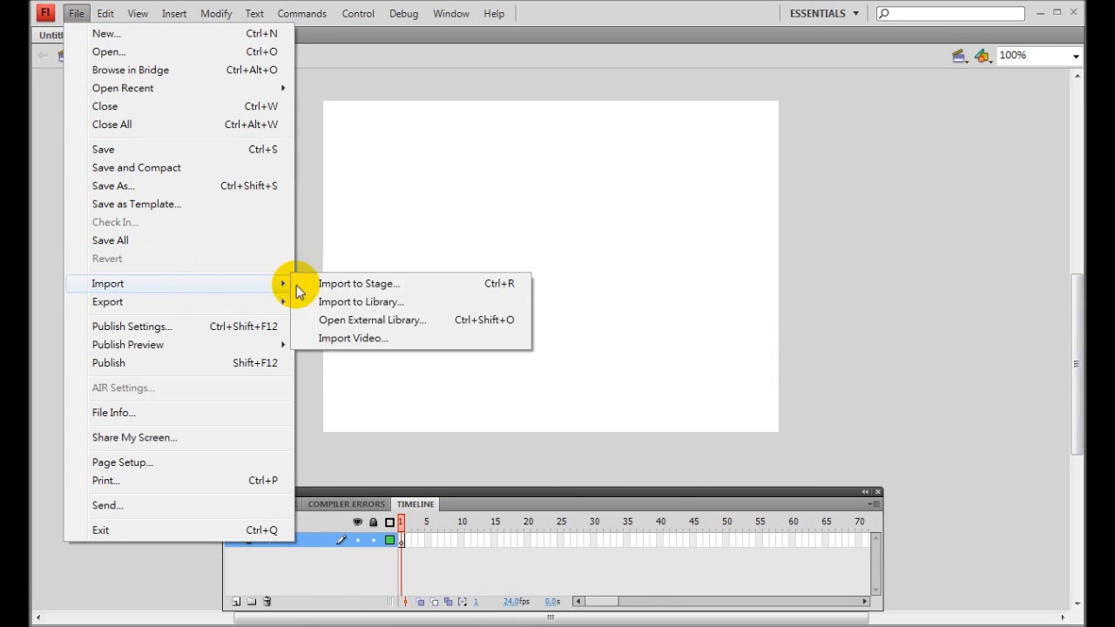
pyautogui.click(394, 285)
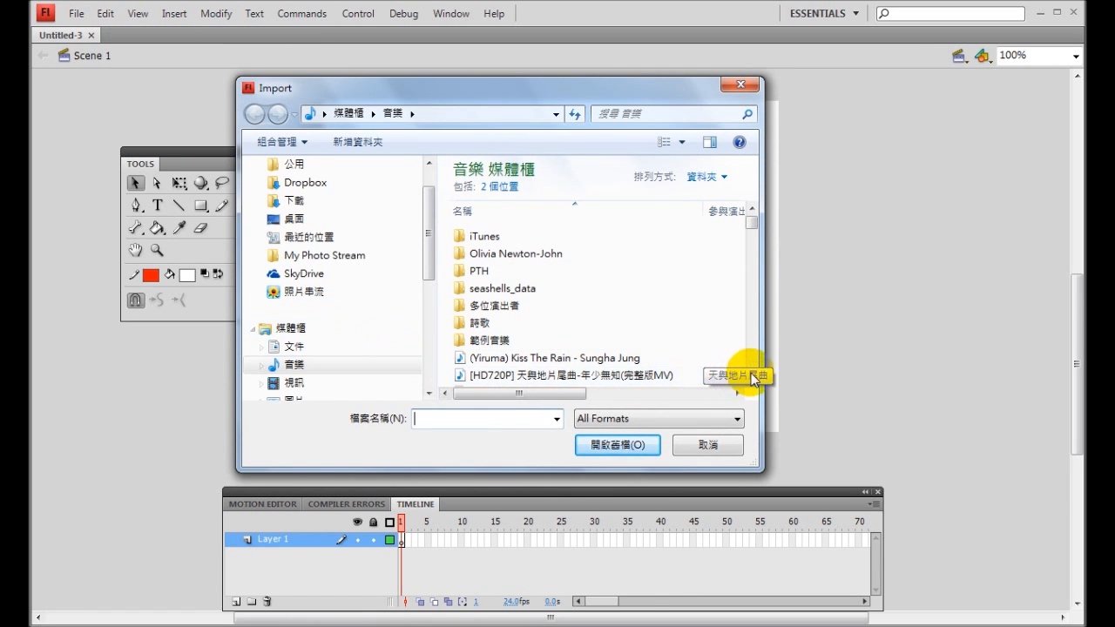
pyautogui.scroll(-3, 743, 356)
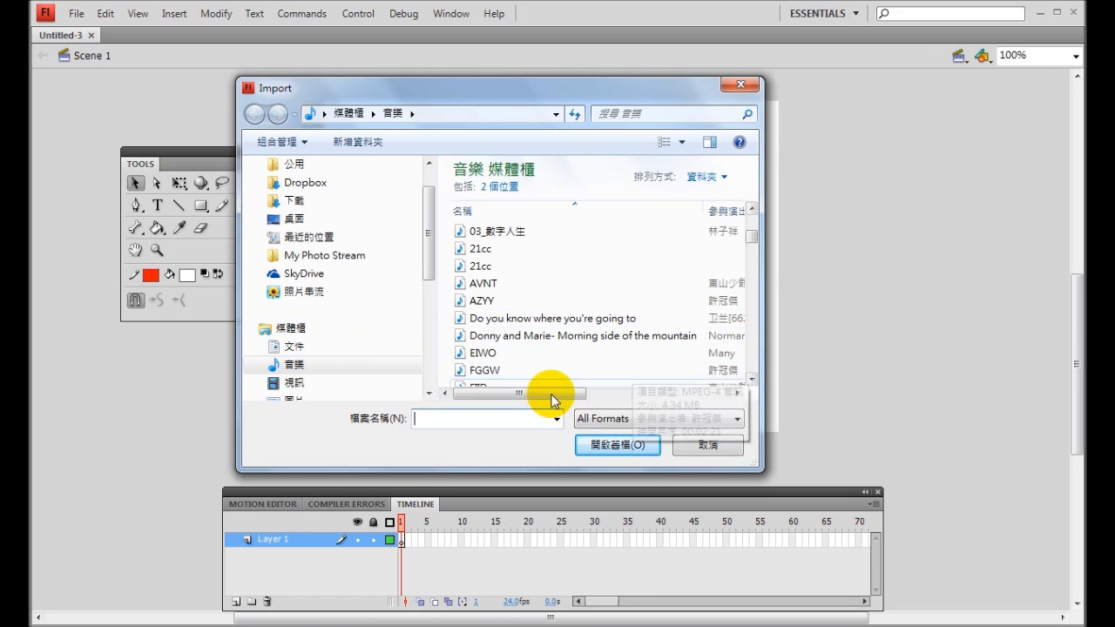
pyautogui.write('sea')
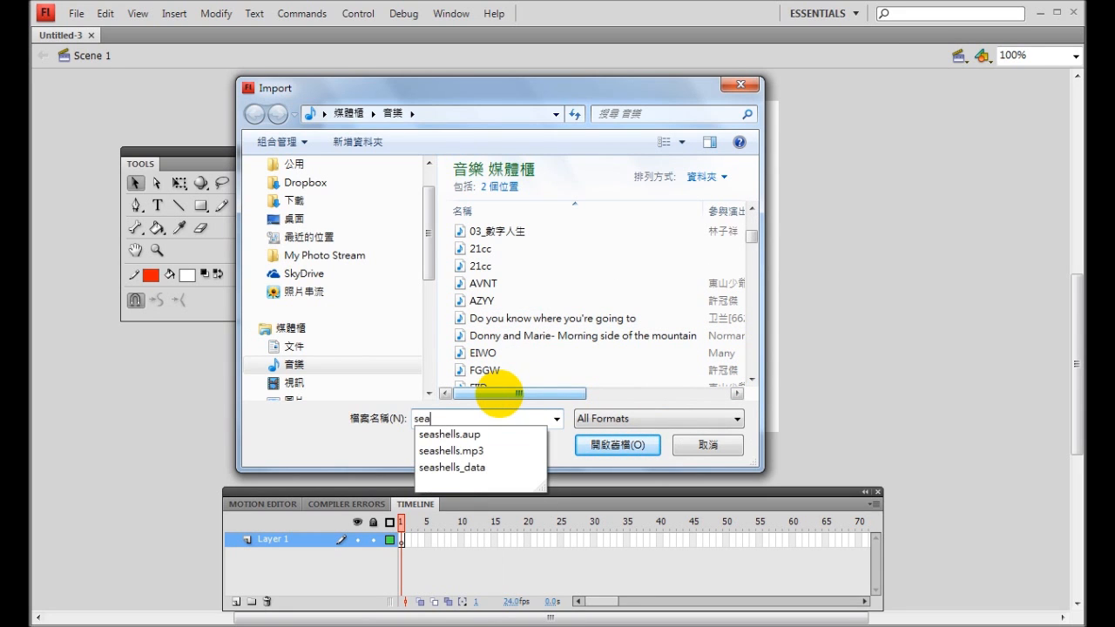
pyautogui.click(499, 452)
pyautogui.click(634, 446)
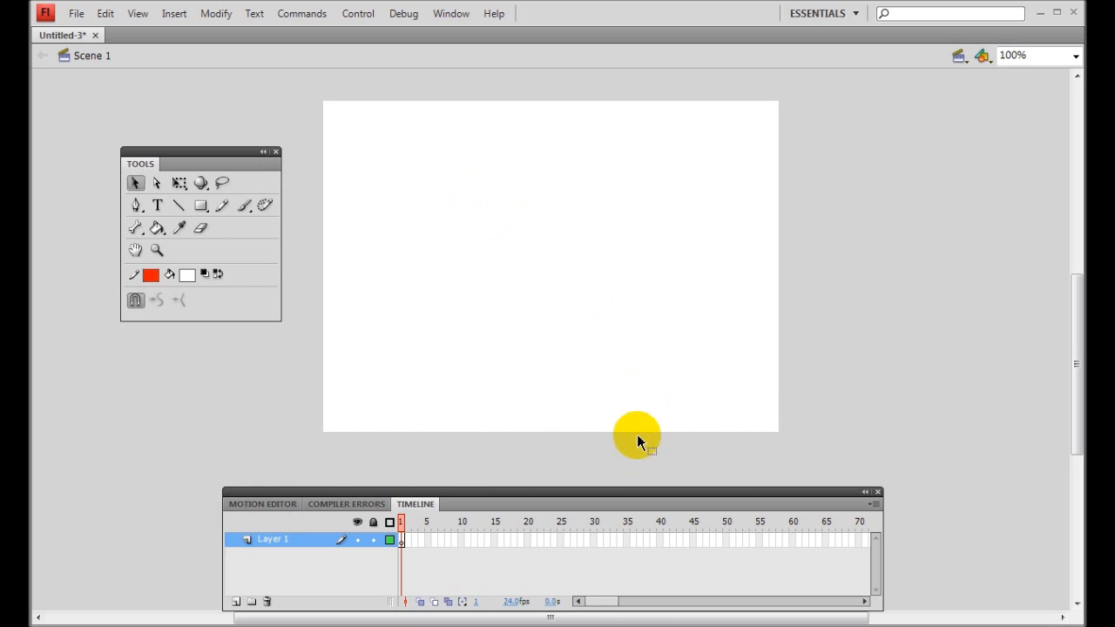
# Display the document's library beside the stage and preview the seashells.mp3 sound.
pyautogui.click(460, 21)
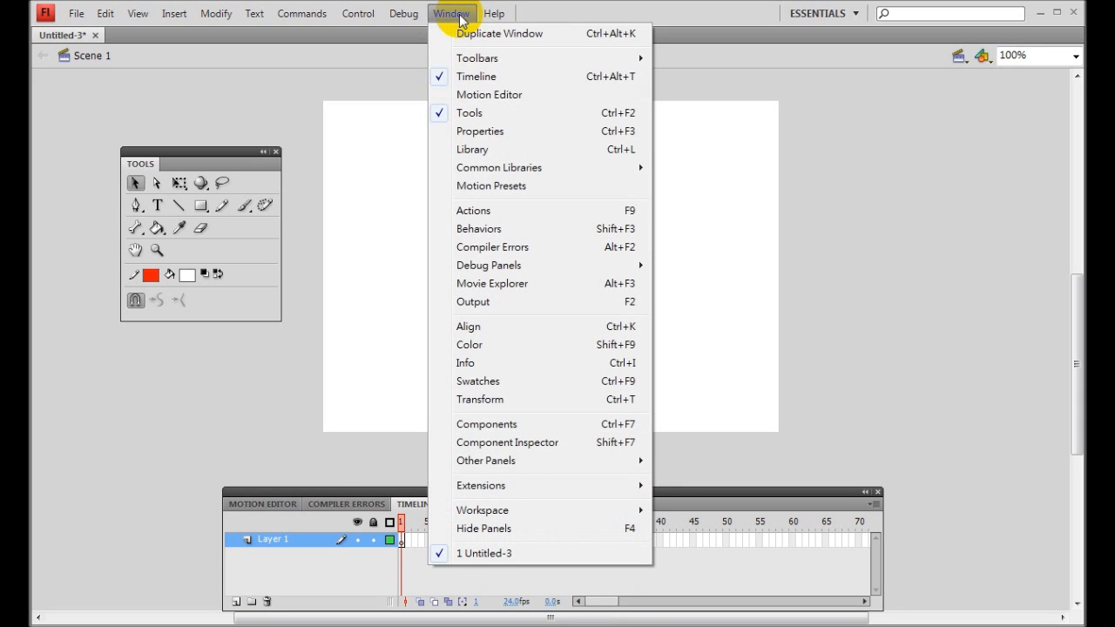
pyautogui.click(475, 150)
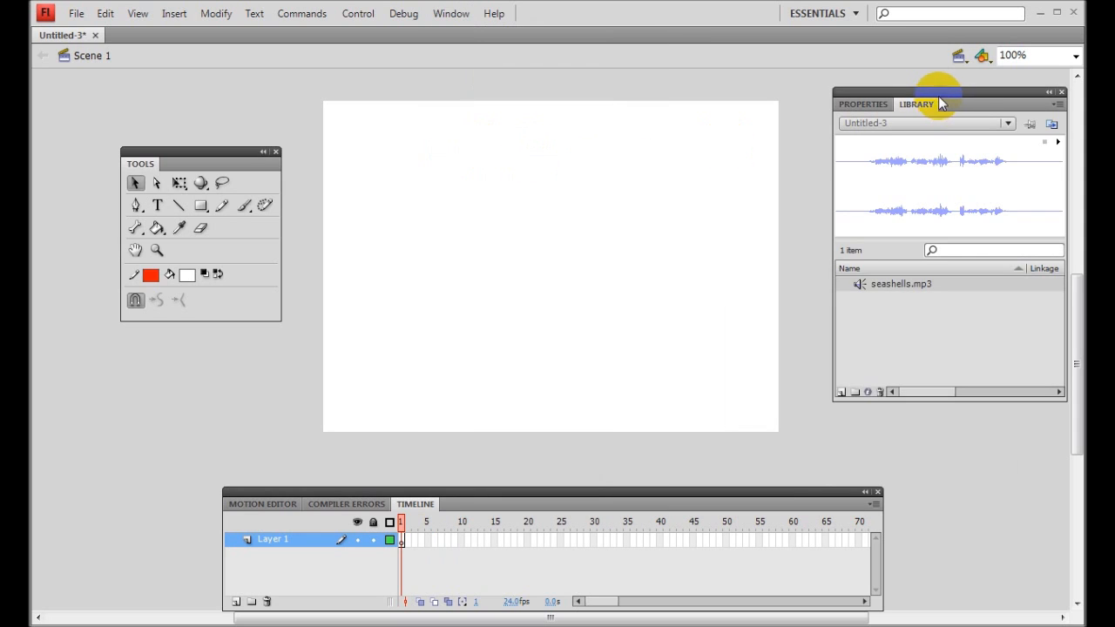
pyautogui.moveTo(949, 96); pyautogui.dragTo(931, 91)
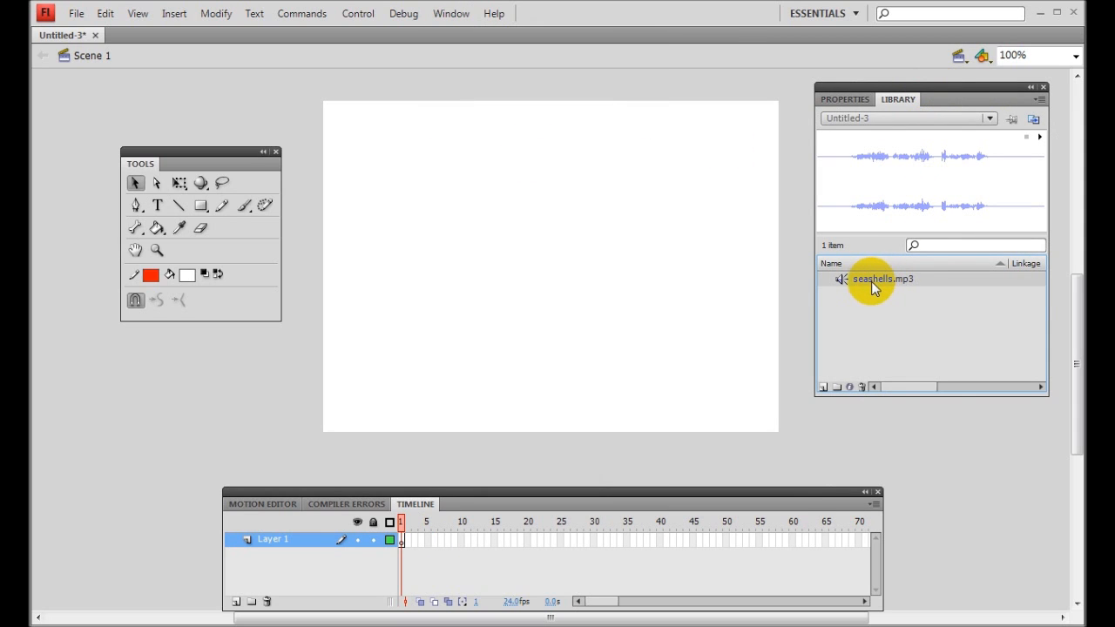
pyautogui.click(1039, 136)
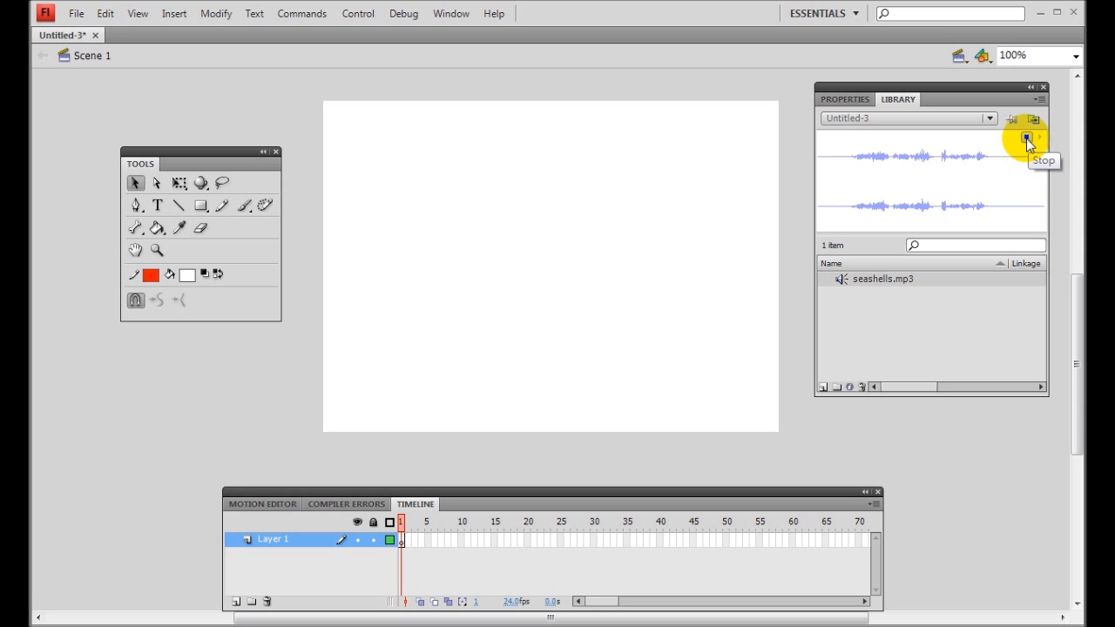
pyautogui.click(1025, 137)
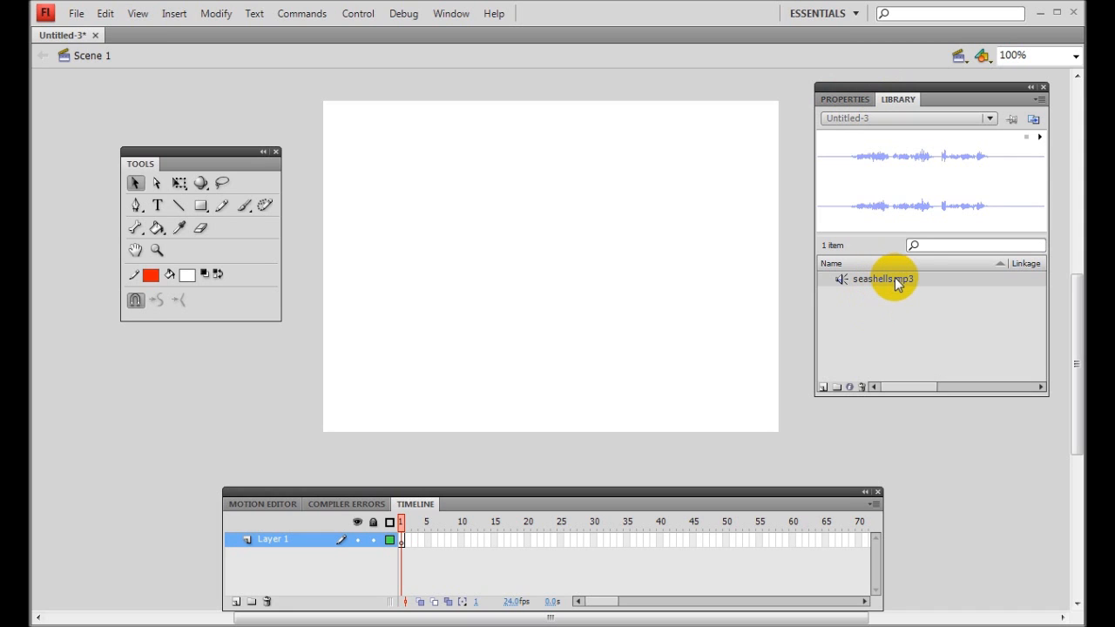
# Extend Layer 1 to frame 50 and place the seashells.mp3 sound from the library on it.
pyautogui.moveTo(755, 187); pyautogui.dragTo(666, 172)
pyautogui.moveTo(609, 203); pyautogui.dragTo(593, 321)
pyautogui.moveTo(529, 444); pyautogui.dragTo(299, 597)
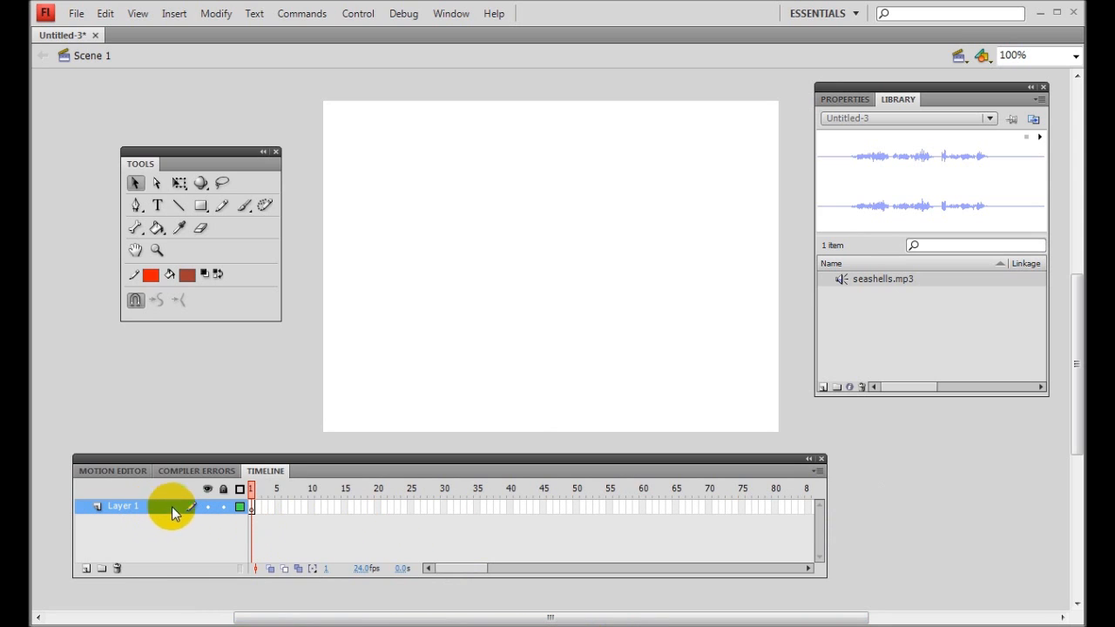
pyautogui.rightClick(574, 510)
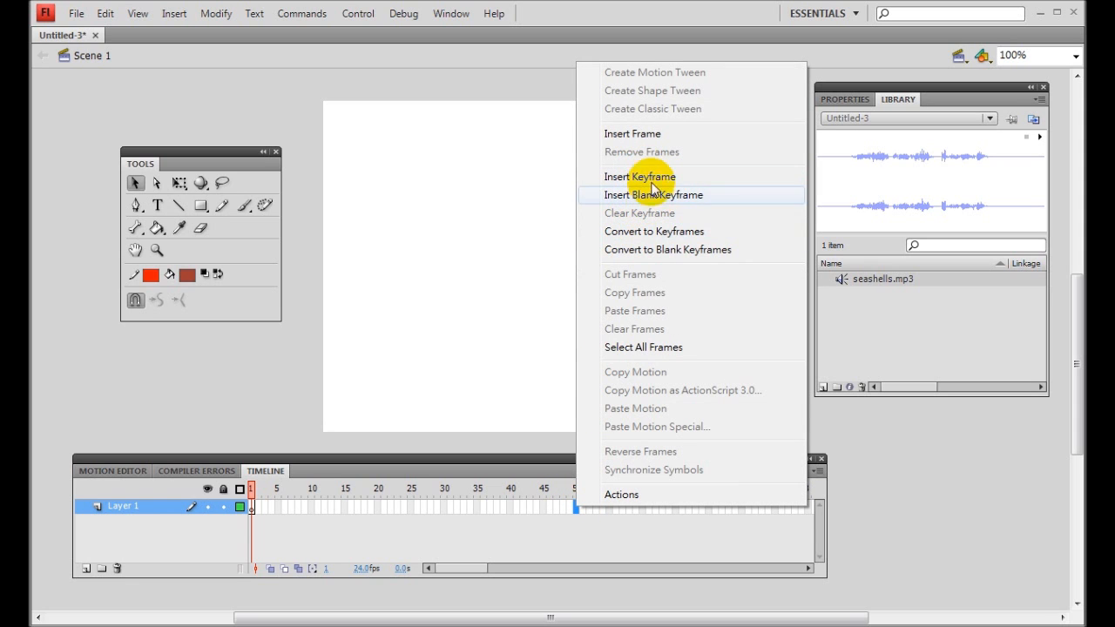
pyautogui.click(644, 138)
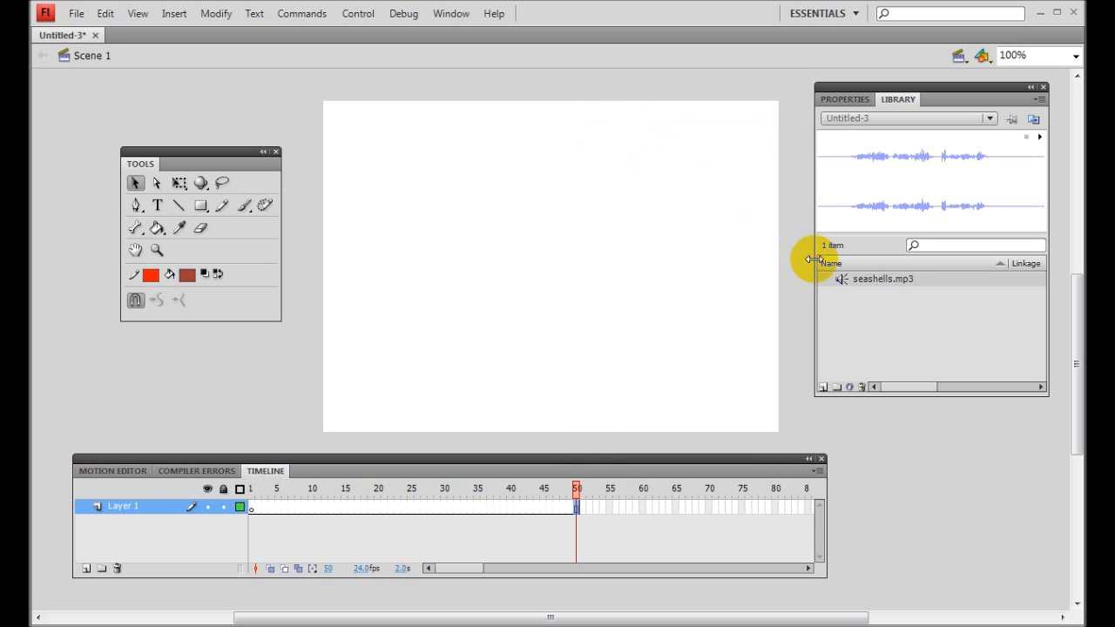
pyautogui.moveTo(838, 283); pyautogui.dragTo(451, 249)
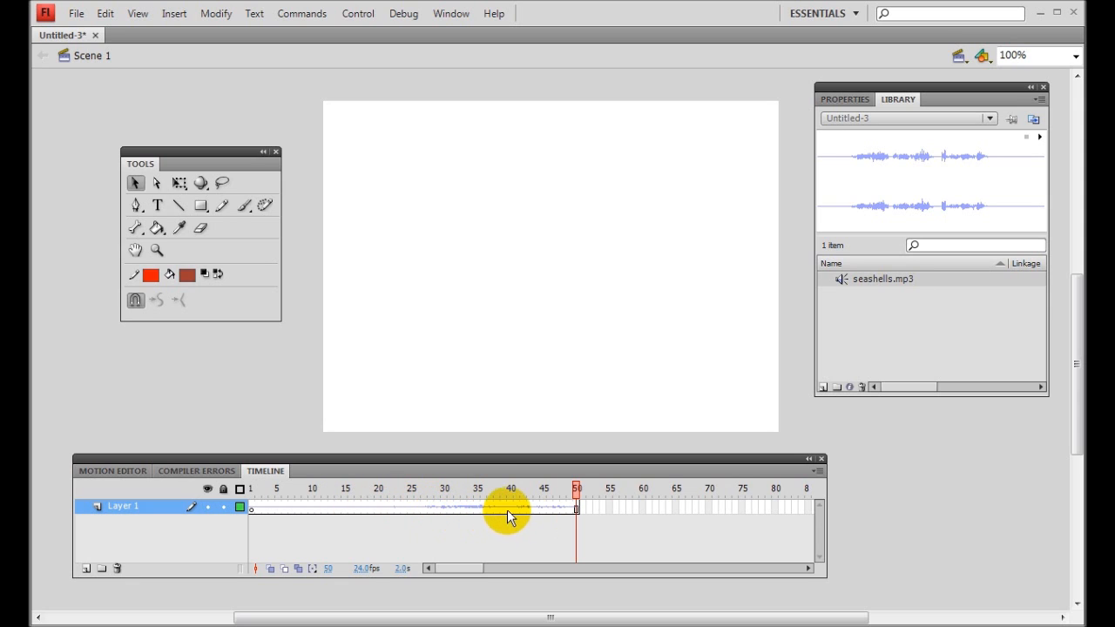
# Play the timeline from frame 1, and extend Layer 1 to frame 100.
pyautogui.moveTo(570, 488); pyautogui.dragTo(226, 461)
pyautogui.press('Return')
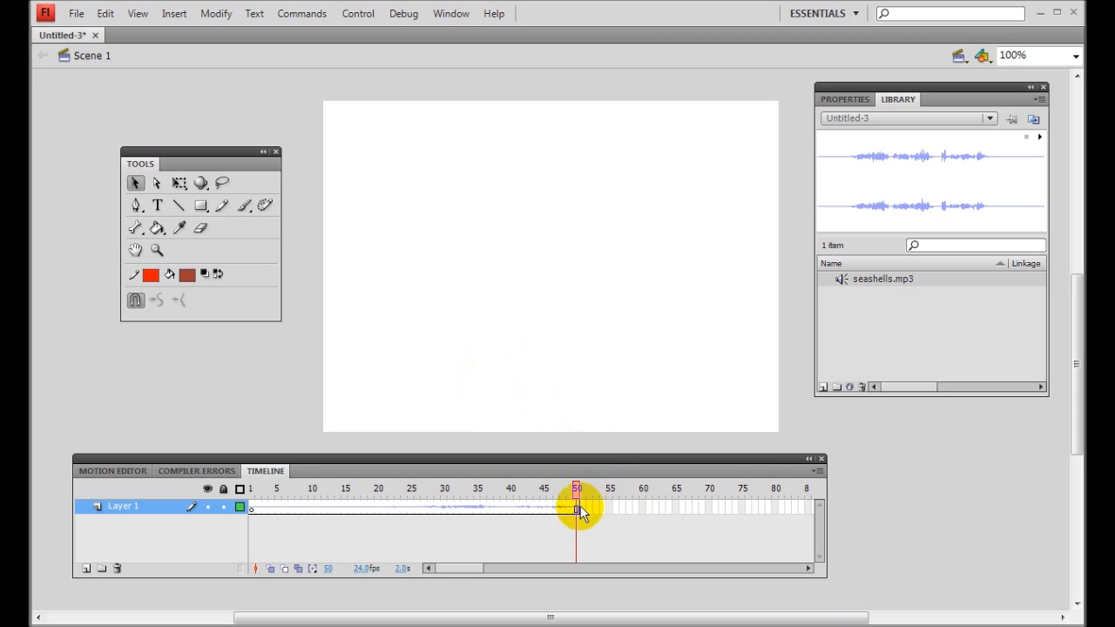
pyautogui.click(808, 567)
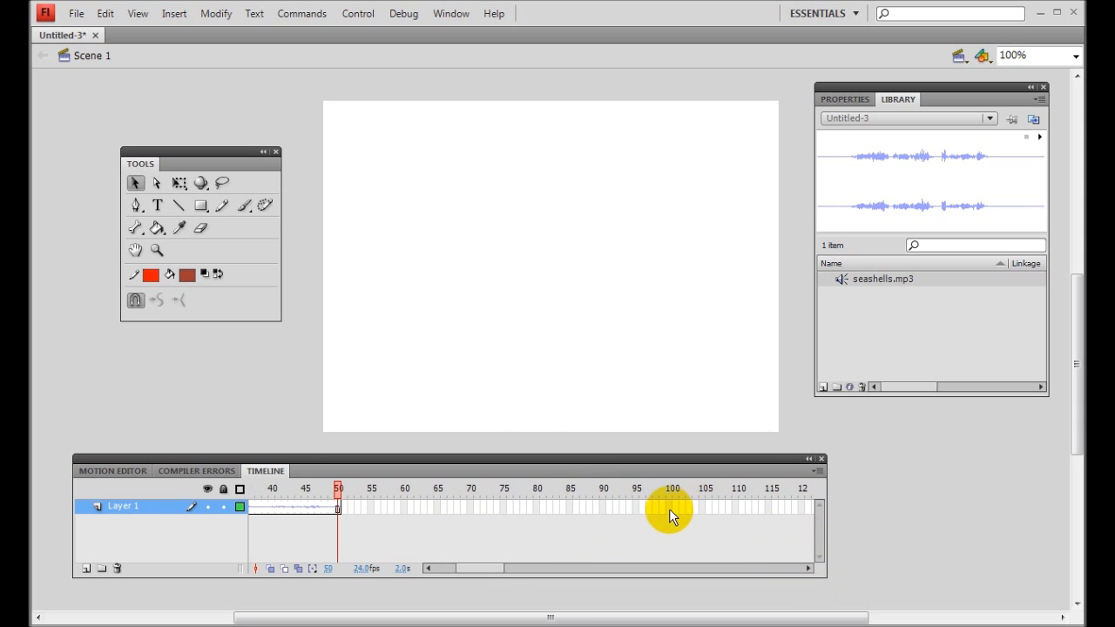
pyautogui.rightClick(668, 508)
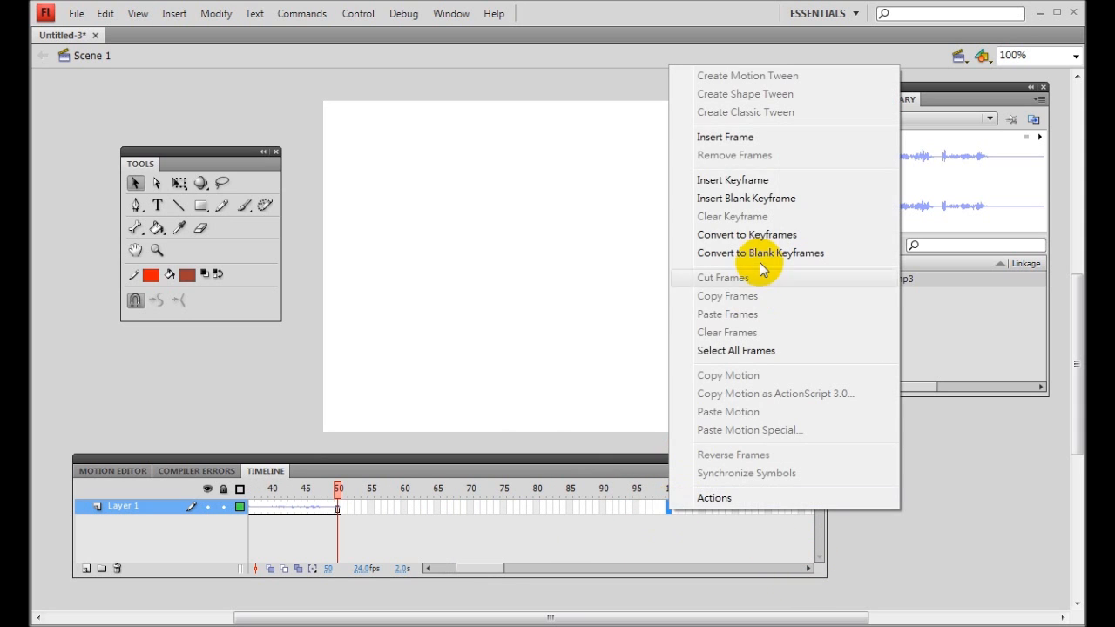
pyautogui.click(744, 140)
# Return to frame 1 and play the extended timeline to check the whole sound.
pyautogui.moveTo(672, 492); pyautogui.dragTo(145, 485)
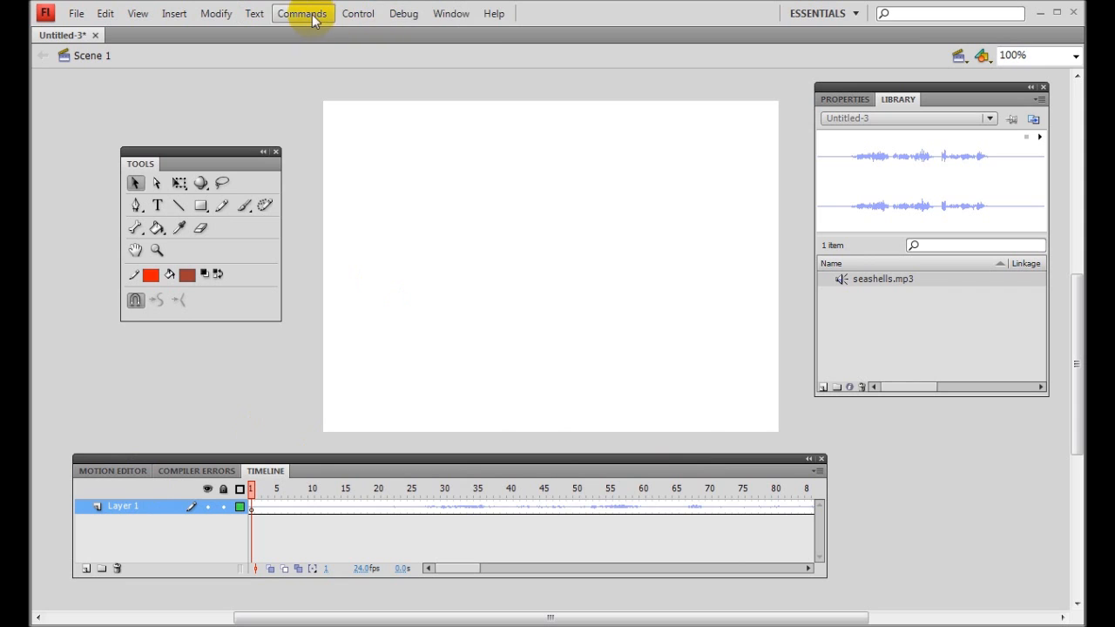
pyautogui.click(358, 13)
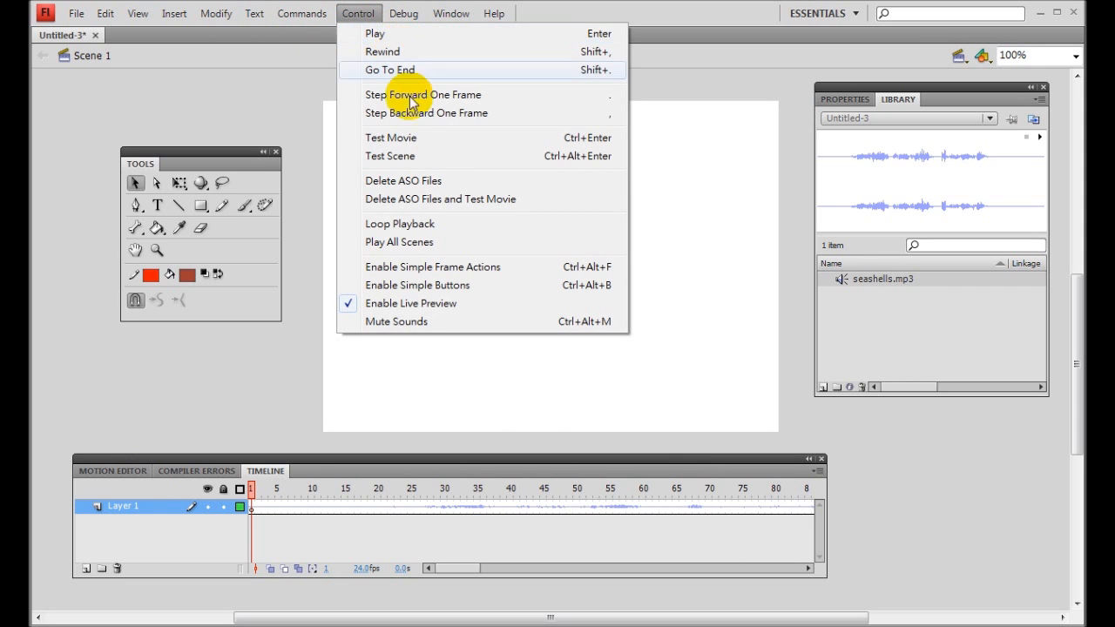
pyautogui.click(398, 34)
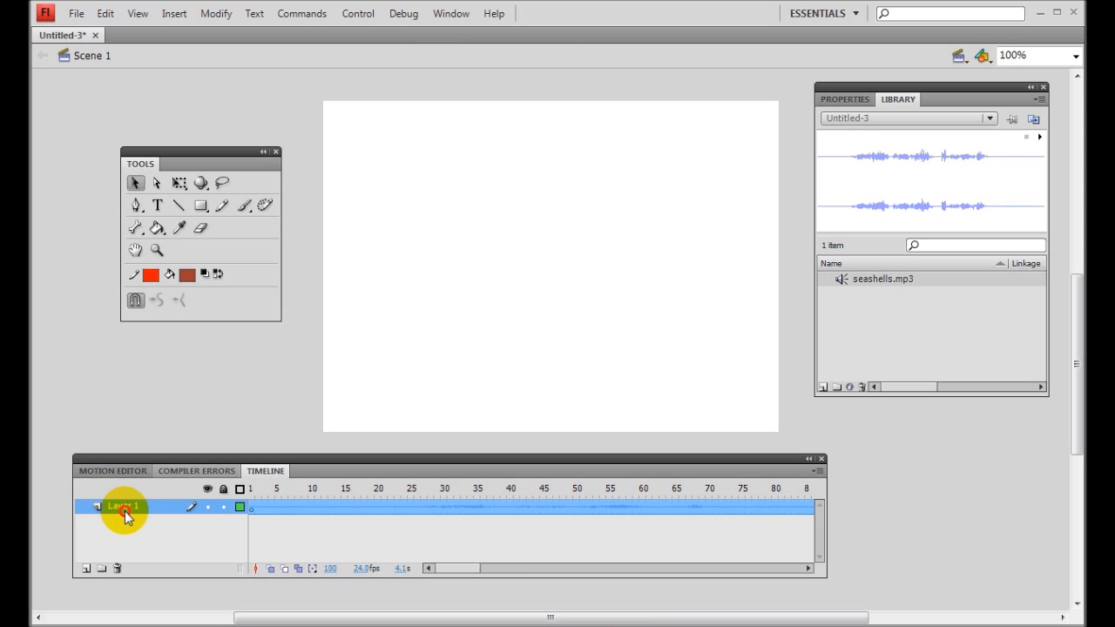
# Rename Layer 1 as "audio".
pyautogui.doubleClick(124, 511)
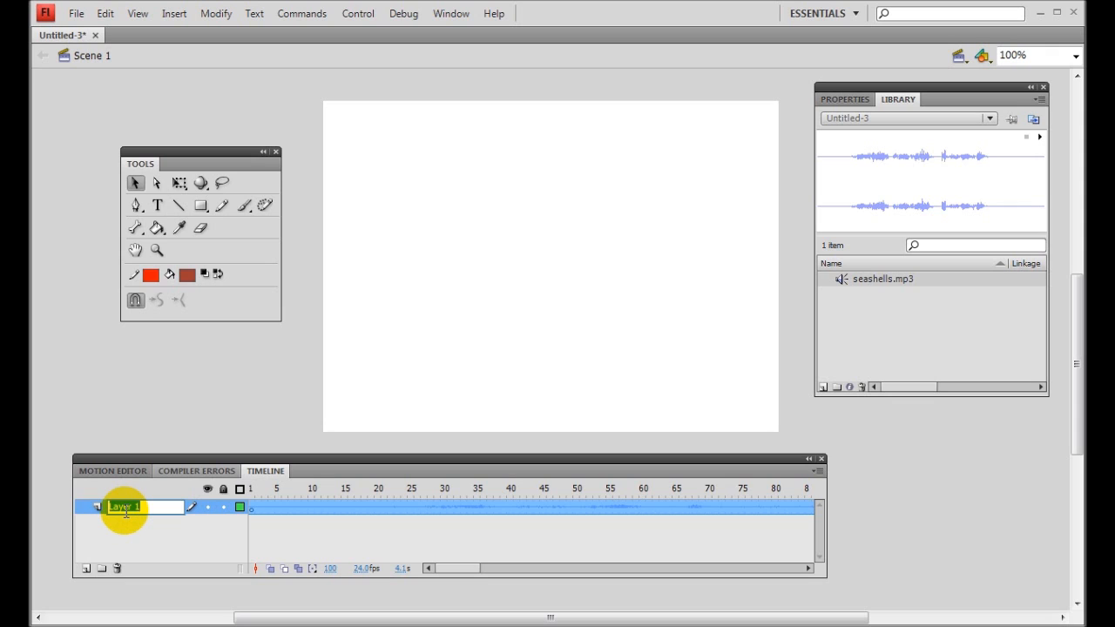
pyautogui.write('audio')
pyautogui.press('Return')
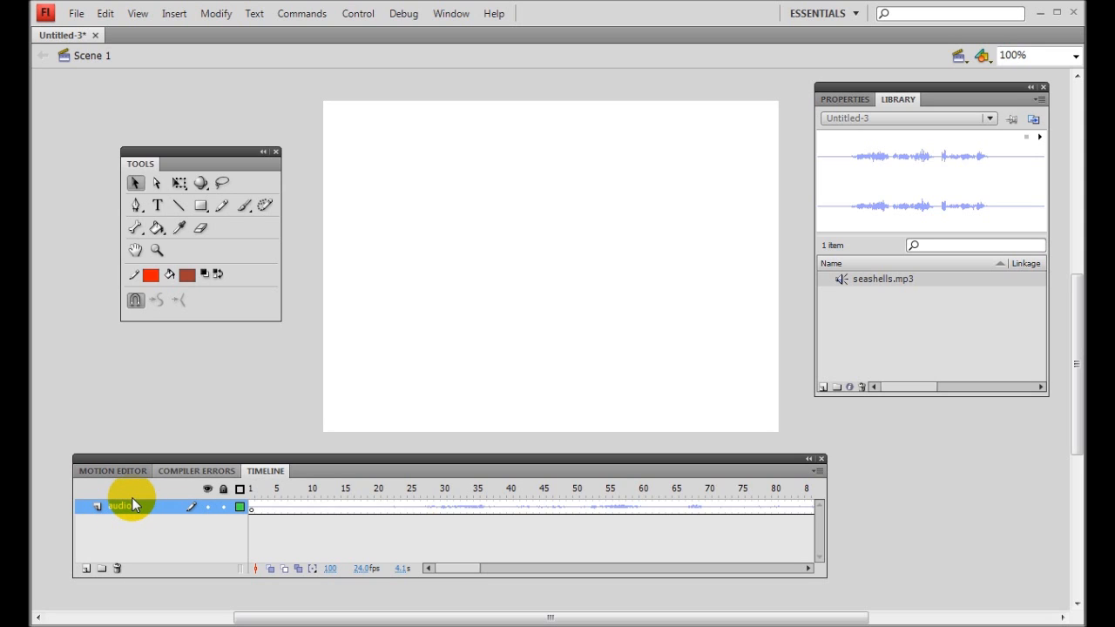
# Add a new layer above the audio layer and name it "tongue twister".
pyautogui.click(85, 568)
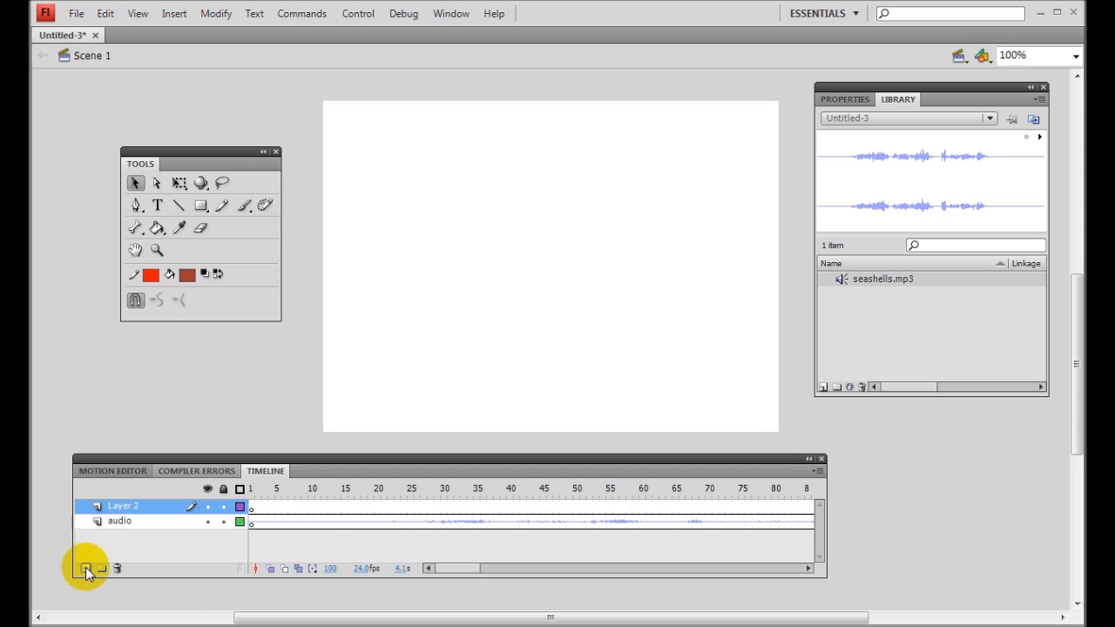
pyautogui.doubleClick(122, 506)
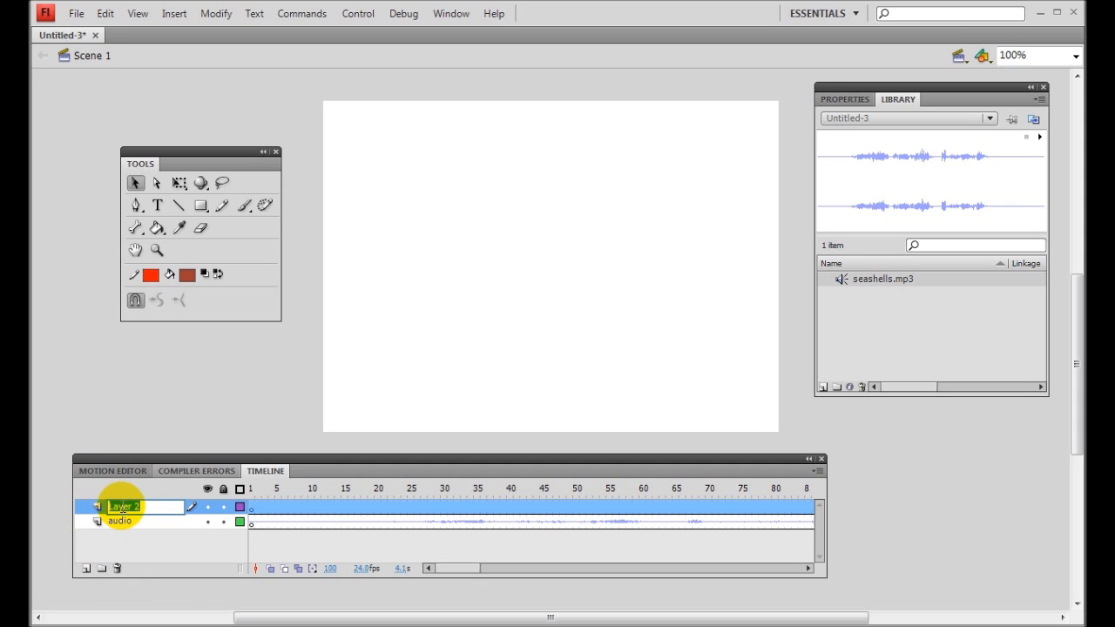
pyautogui.write('text')
pyautogui.press('BackSpace')
pyautogui.press('BackSpace')
pyautogui.press('BackSpace')
pyautogui.press('BackSpace')
pyautogui.write('tongue twister')
pyautogui.press('Return')
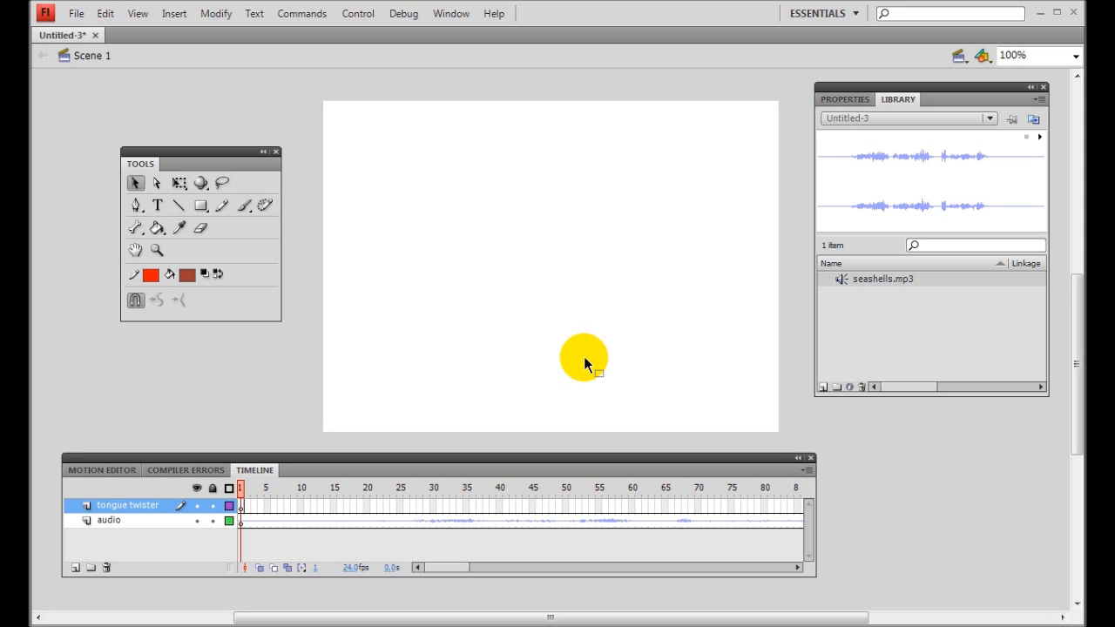
# Play the movie from frame 1 and examine where the speech starts in the audio layer's waveform.
pyautogui.click(358, 13)
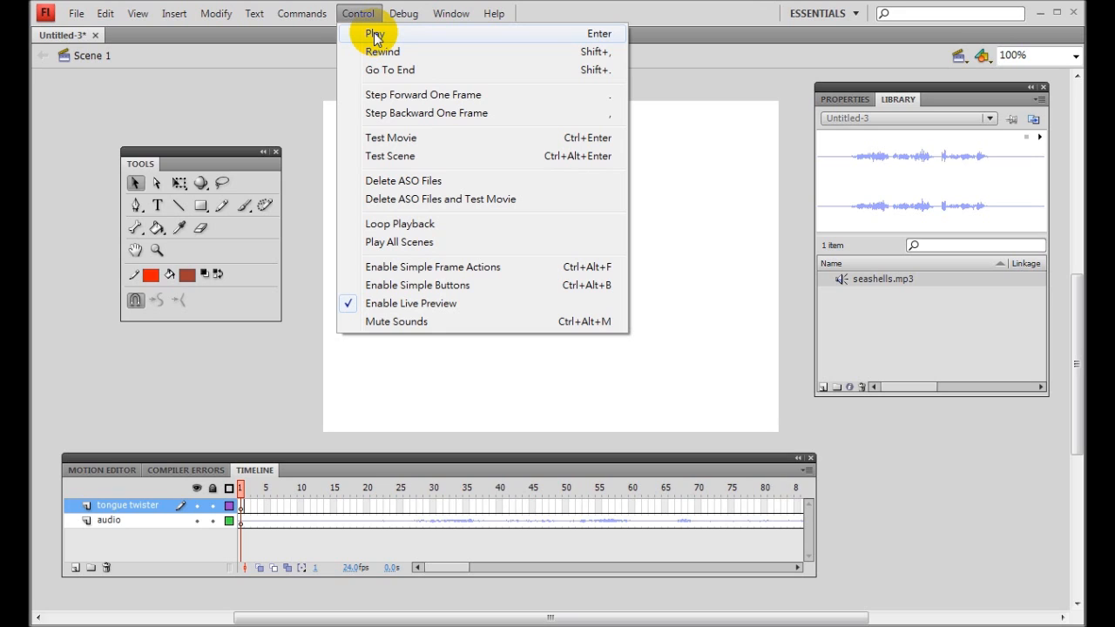
pyautogui.click(375, 35)
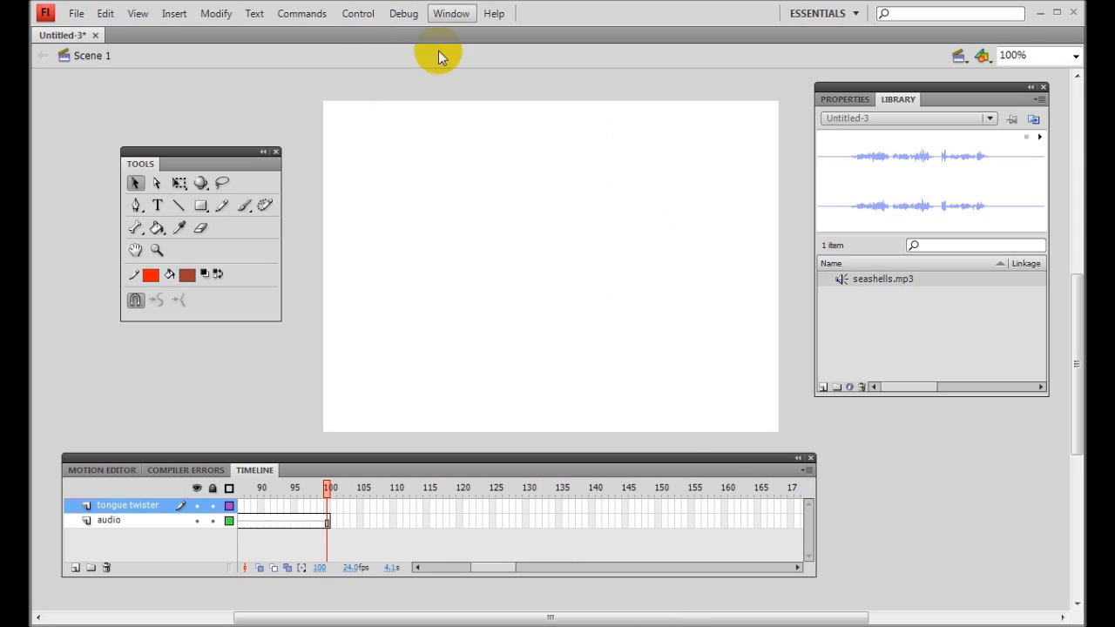
pyautogui.moveTo(485, 567); pyautogui.dragTo(394, 564)
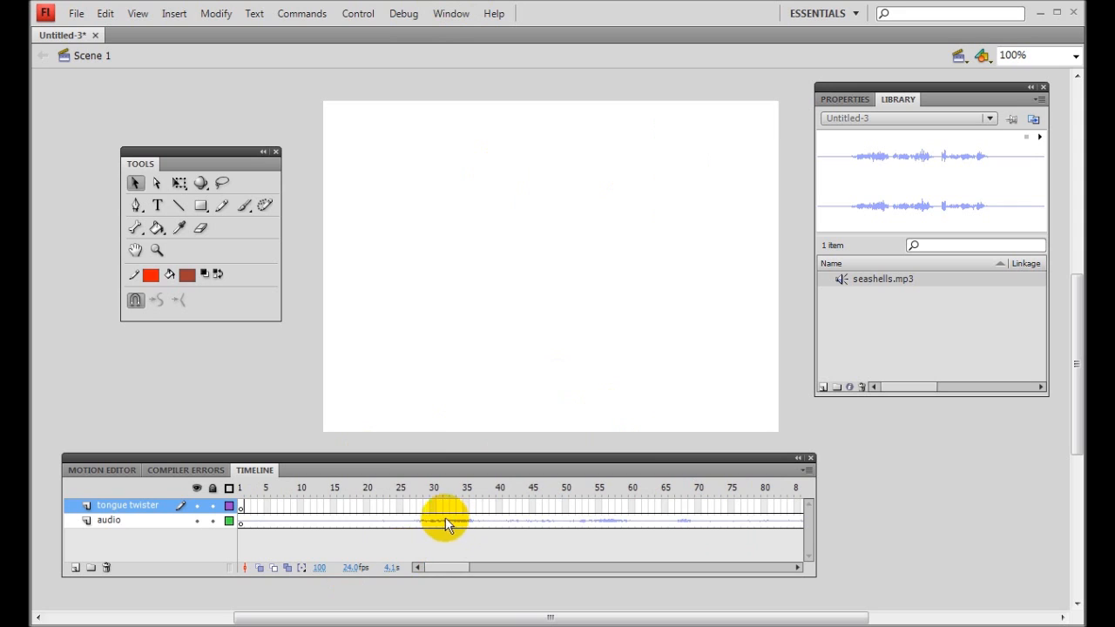
# Try to add text on the stage at frame 28 of the tongue twister layer.
pyautogui.click(421, 506)
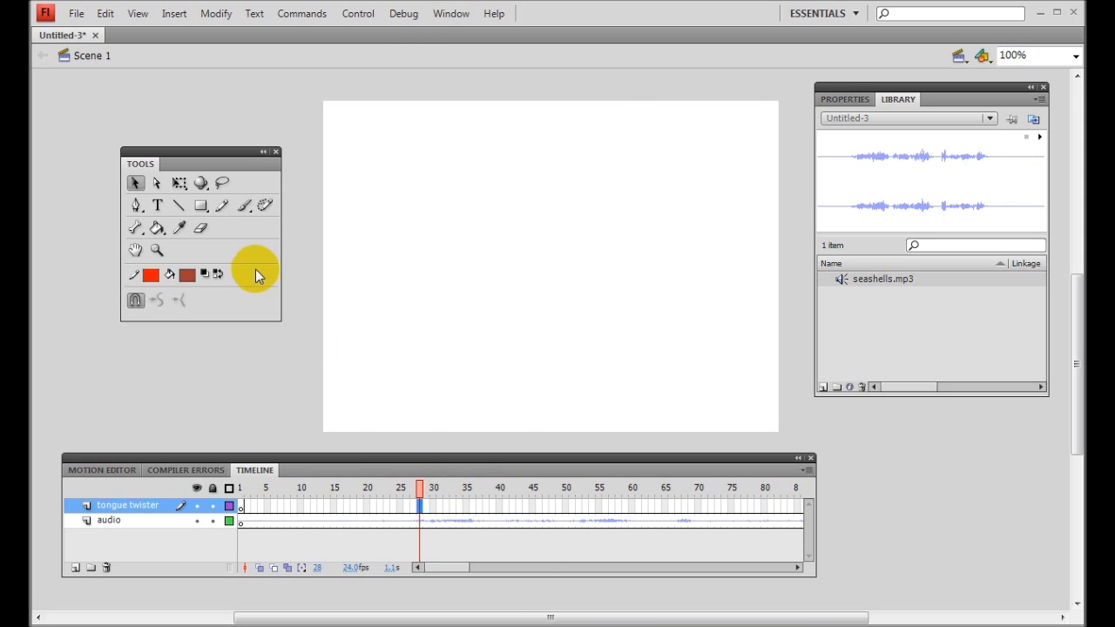
pyautogui.click(157, 205)
pyautogui.click(359, 155)
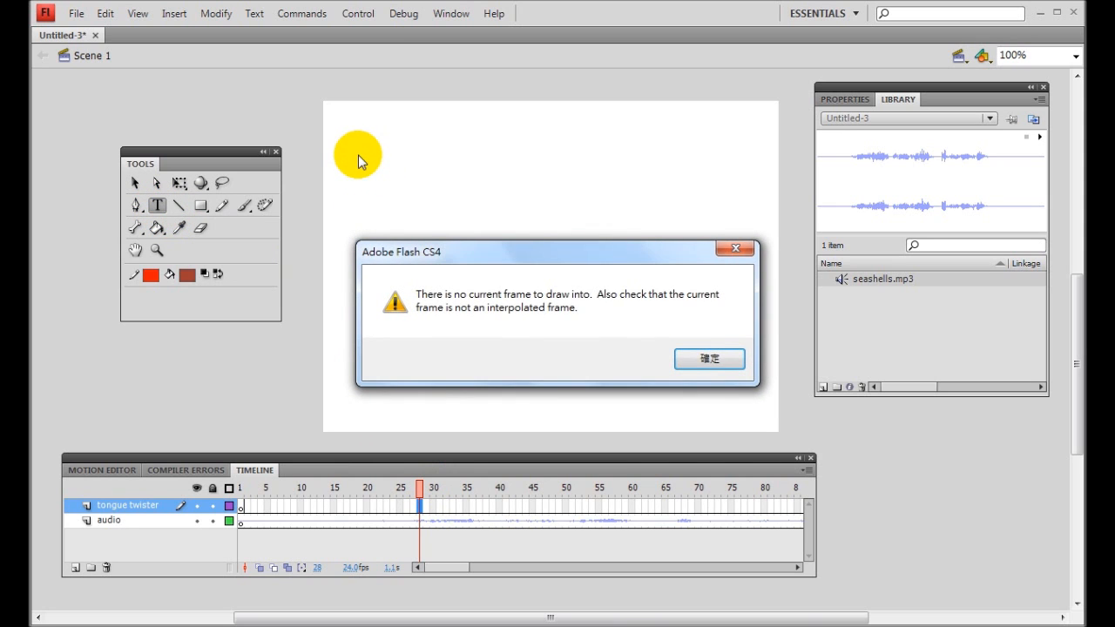
pyautogui.click(709, 359)
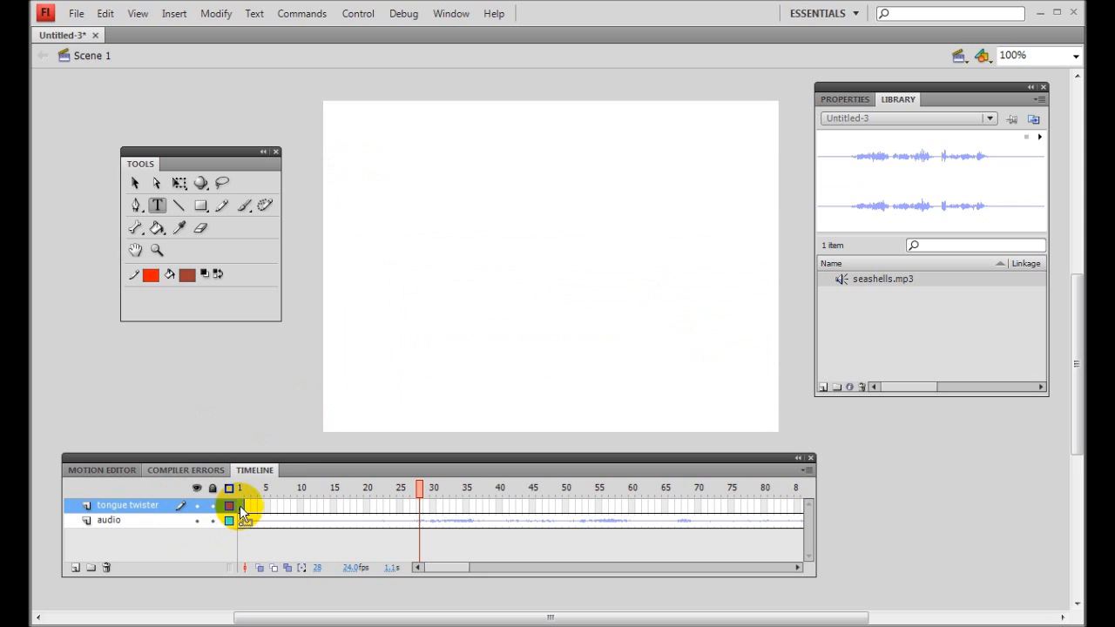
# Add the text "She" near the stage's upper-left corner on the tongue twister layer and move its keyframe to frame 28.
pyautogui.click(241, 505)
pyautogui.write('Sh')
pyautogui.click(136, 182)
pyautogui.click(528, 254)
pyautogui.moveTo(395, 178); pyautogui.dragTo(382, 152)
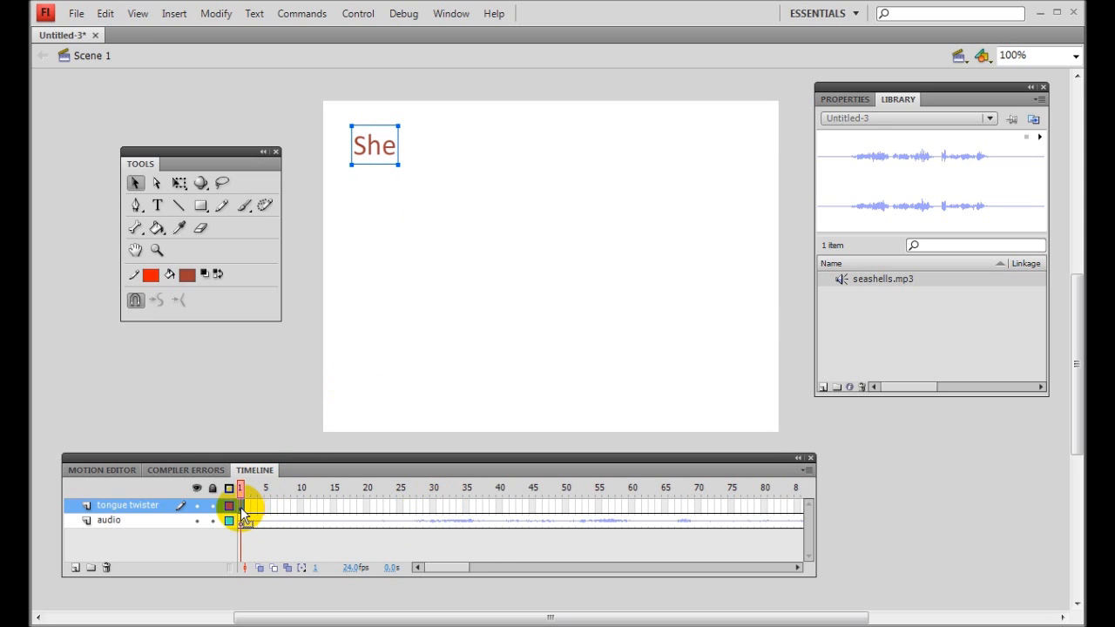
pyautogui.moveTo(243, 511); pyautogui.dragTo(419, 512)
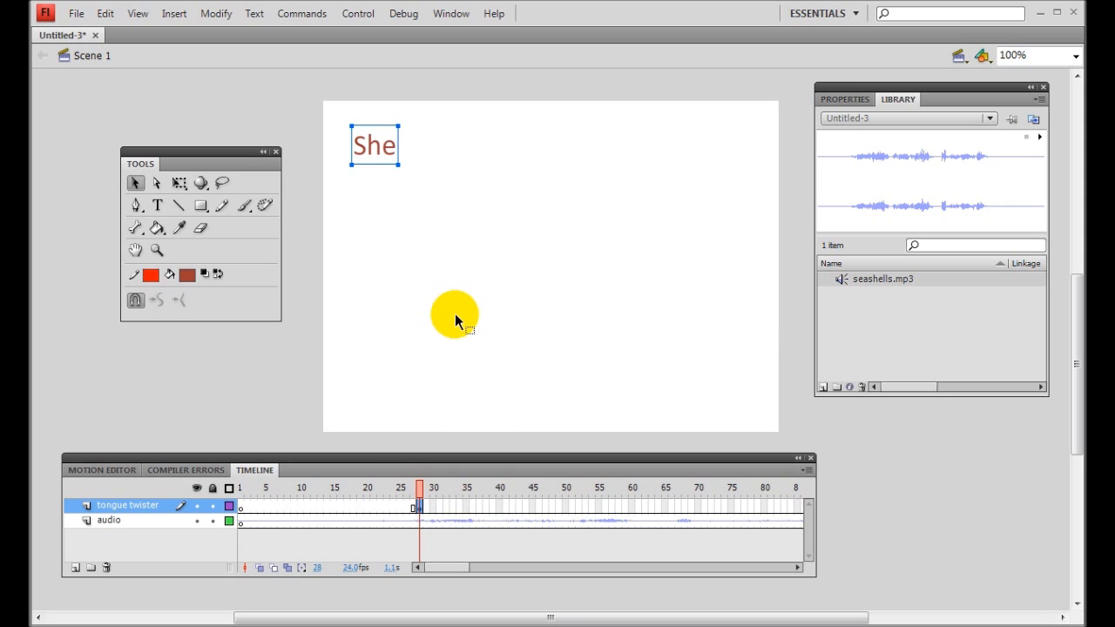
# Insert a keyframe at frame 35 of the tongue twister layer.
pyautogui.click(453, 507)
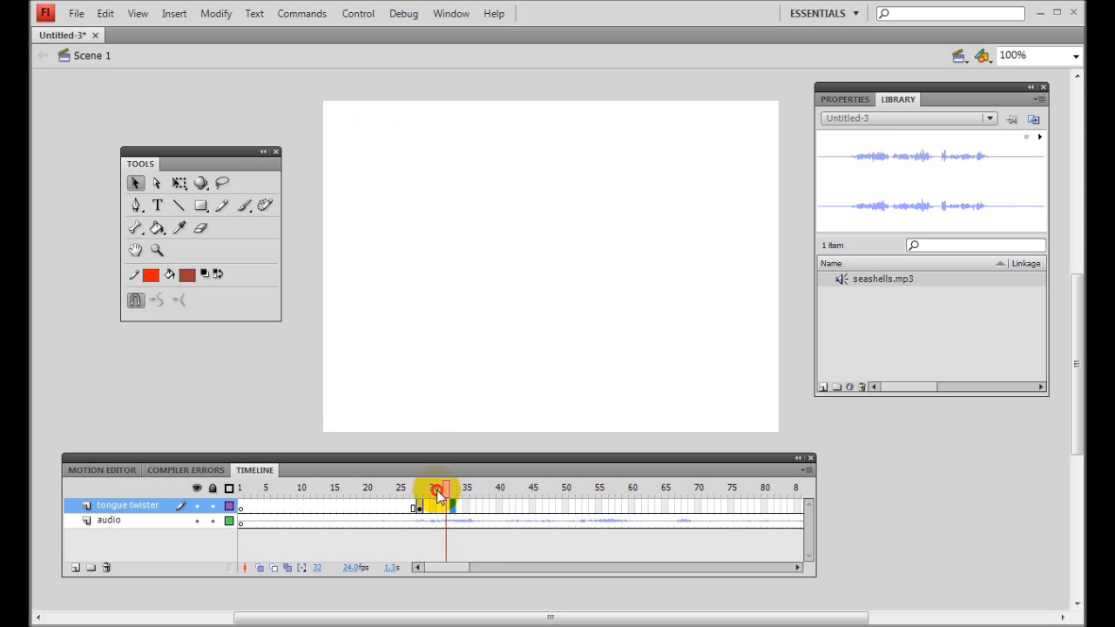
pyautogui.click(446, 492)
pyautogui.click(453, 508)
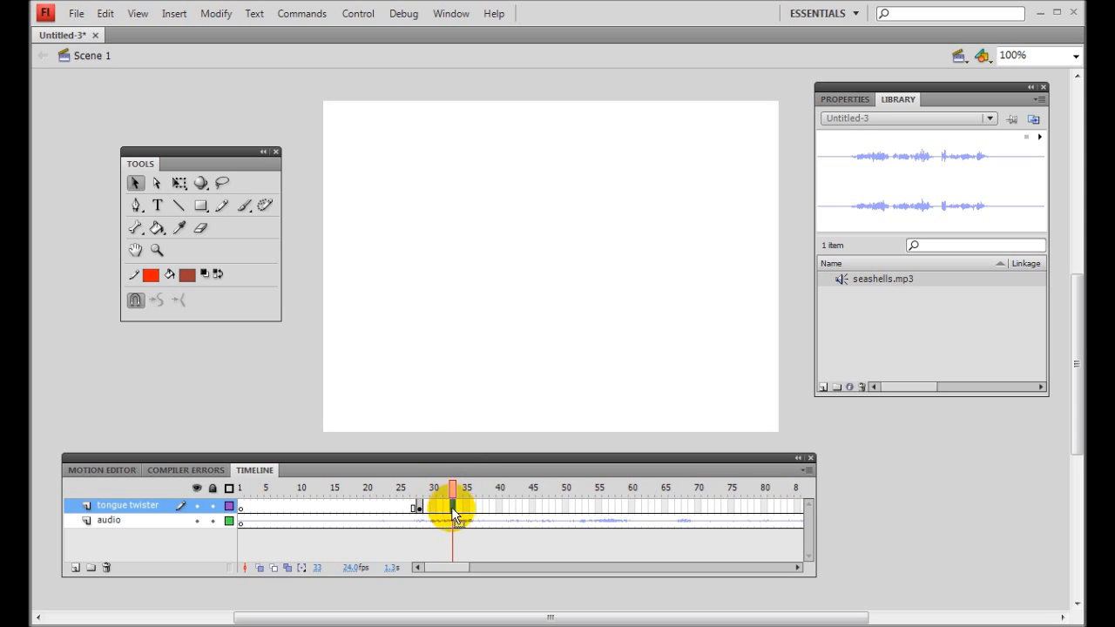
pyautogui.click(467, 507)
pyautogui.rightClick(466, 505)
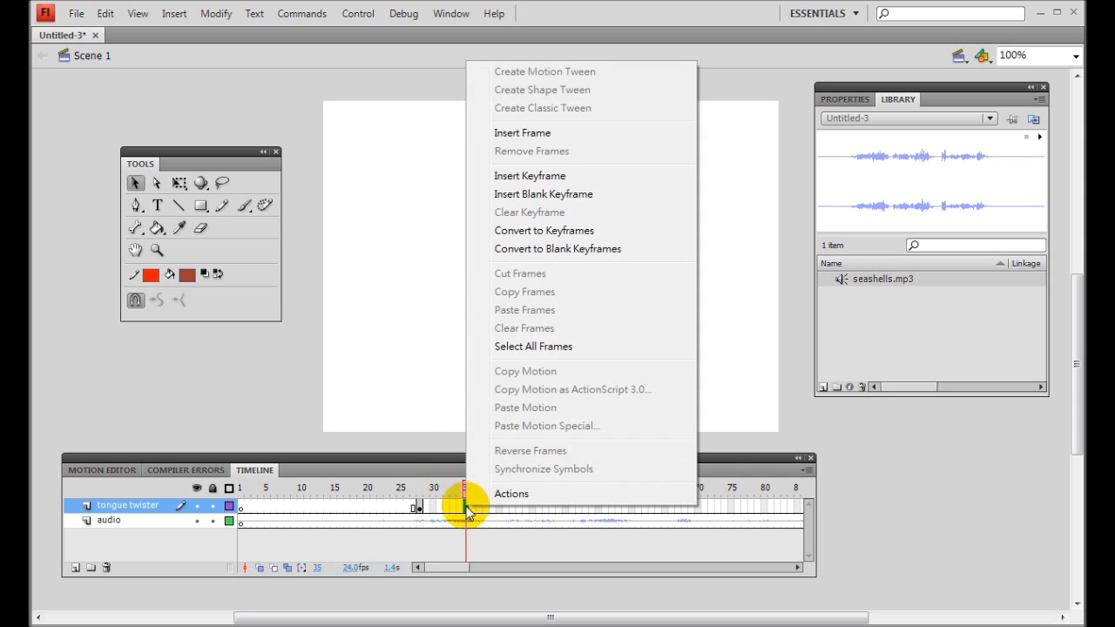
pyautogui.click(555, 183)
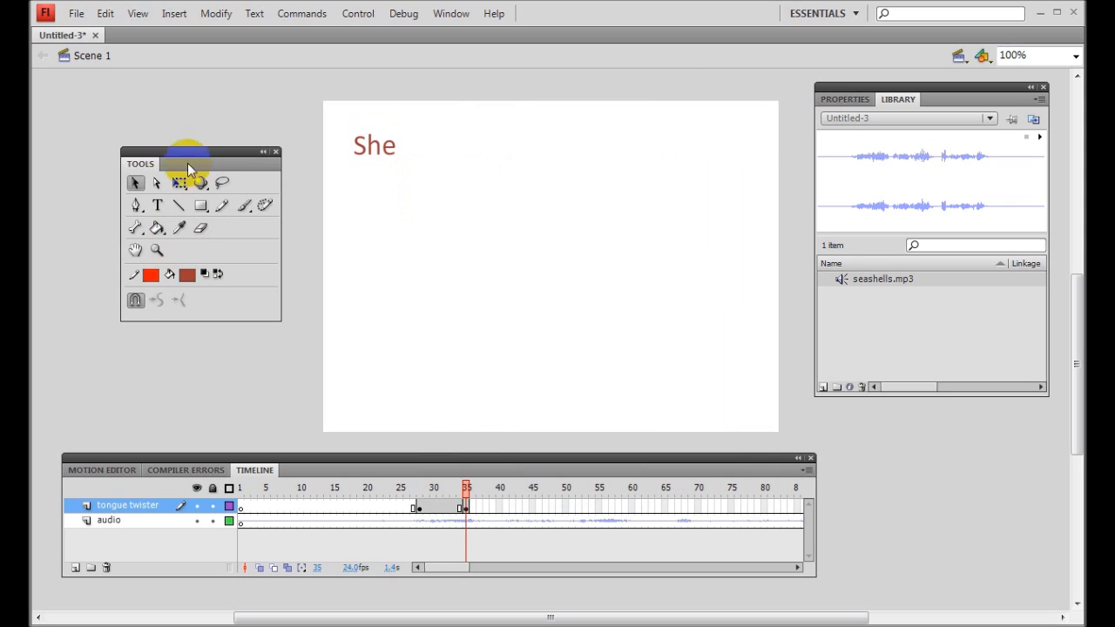
# Add the text "sells" at frame 35 and place it directly below "She", aligned with its left edge.
pyautogui.click(157, 204)
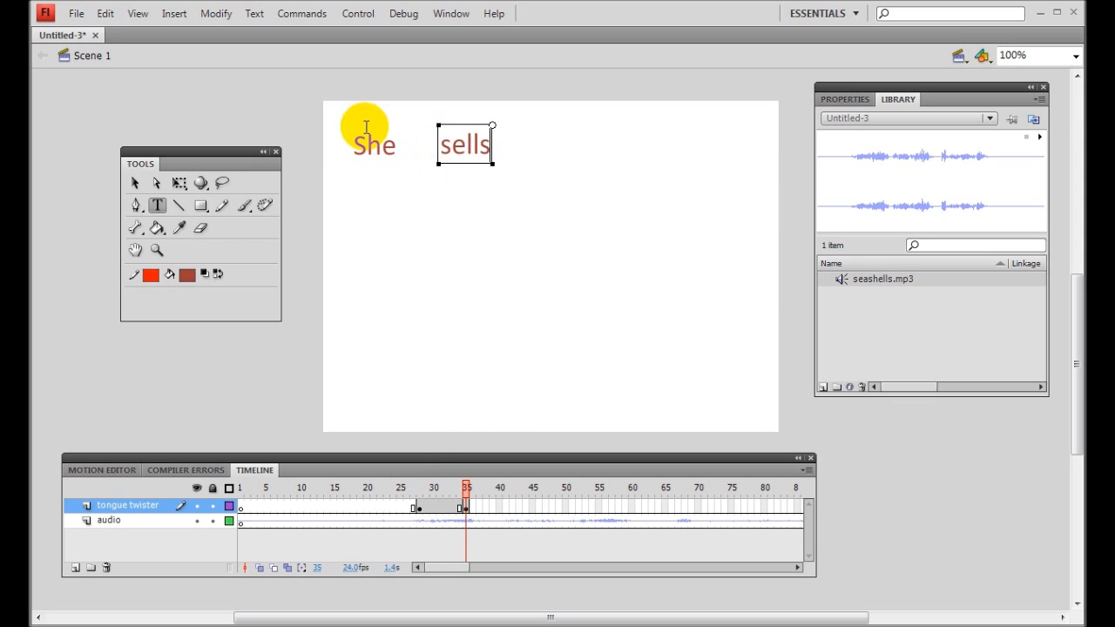
pyautogui.click(136, 182)
pyautogui.click(517, 229)
pyautogui.moveTo(470, 150); pyautogui.dragTo(383, 194)
pyautogui.click(468, 232)
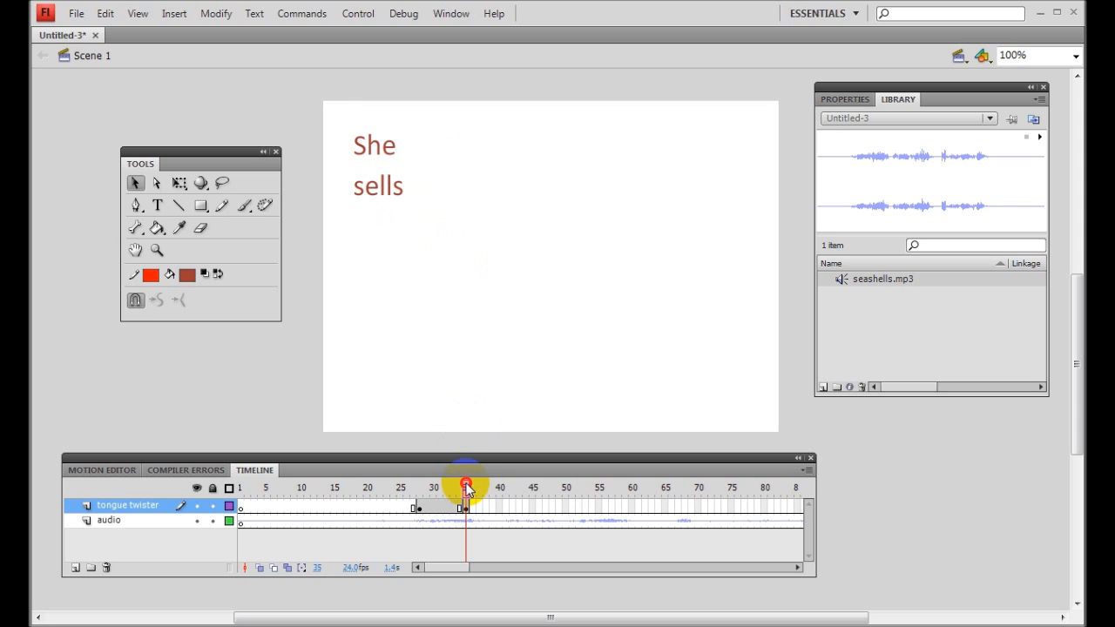
# Play the movie from frame 1 to check how the words match the audio.
pyautogui.moveTo(468, 488); pyautogui.dragTo(244, 486)
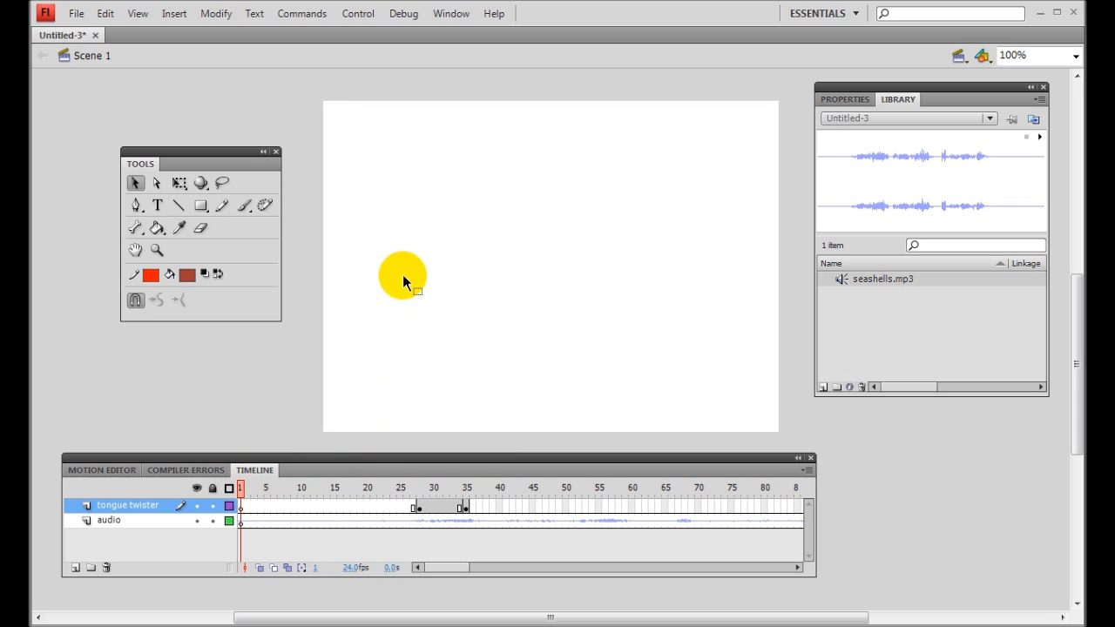
pyautogui.press('Return')
pyautogui.moveTo(492, 567); pyautogui.dragTo(383, 568)
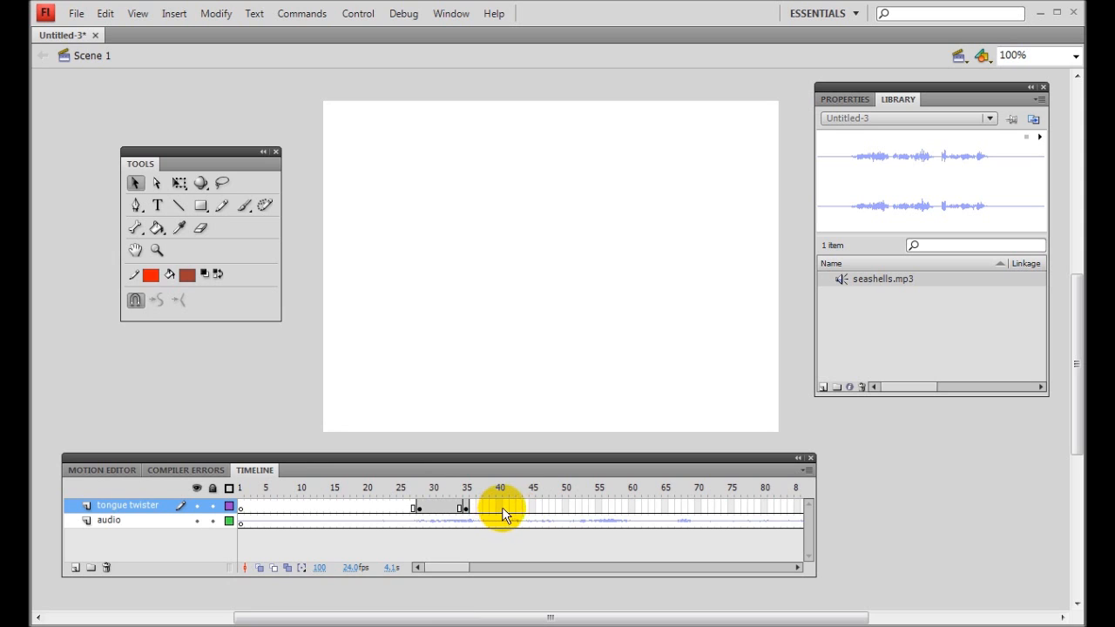
# Extend the tongue twister layer with a frame at frame 45 and replay the movie from the start.
pyautogui.rightClick(533, 510)
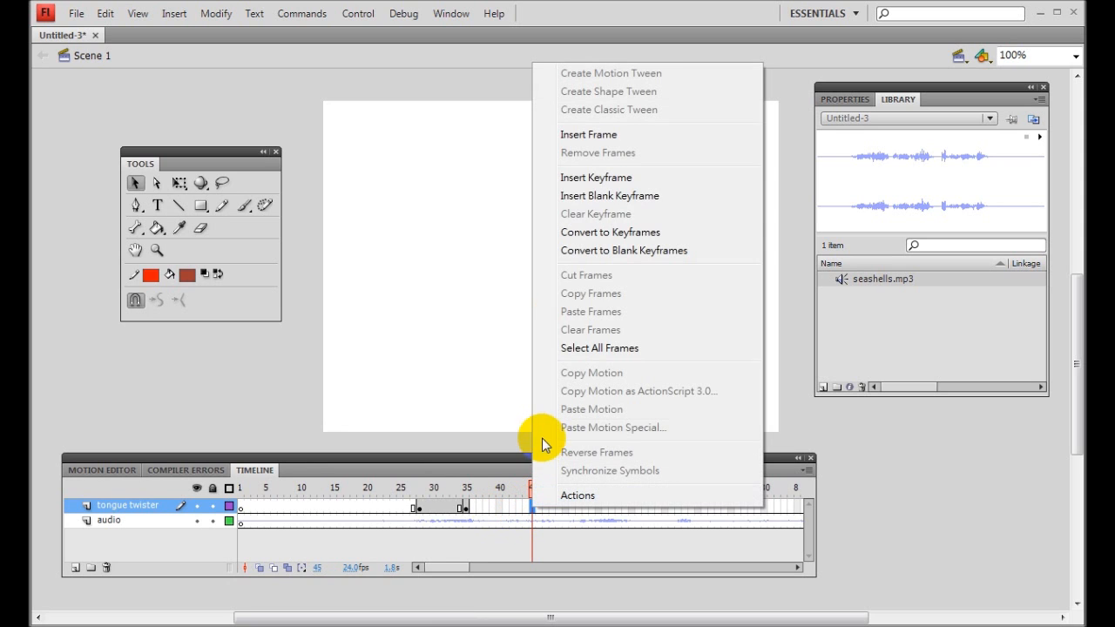
pyautogui.click(588, 135)
pyautogui.moveTo(534, 504); pyautogui.dragTo(211, 463)
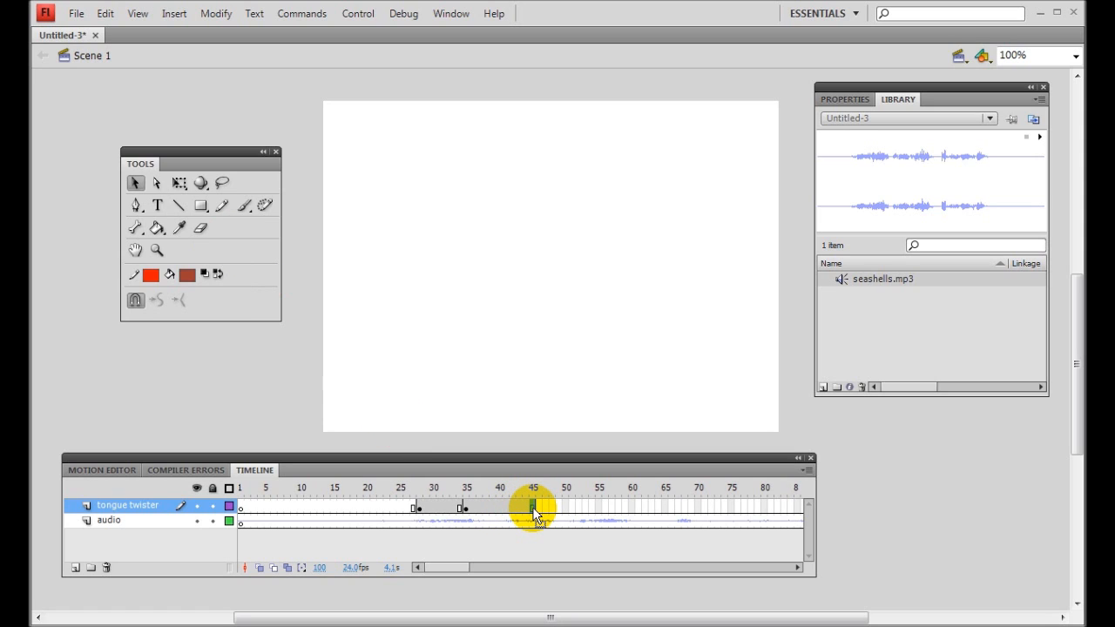
# Insert a keyframe at frame 45 of the tongue twister layer.
pyautogui.rightClick(534, 514)
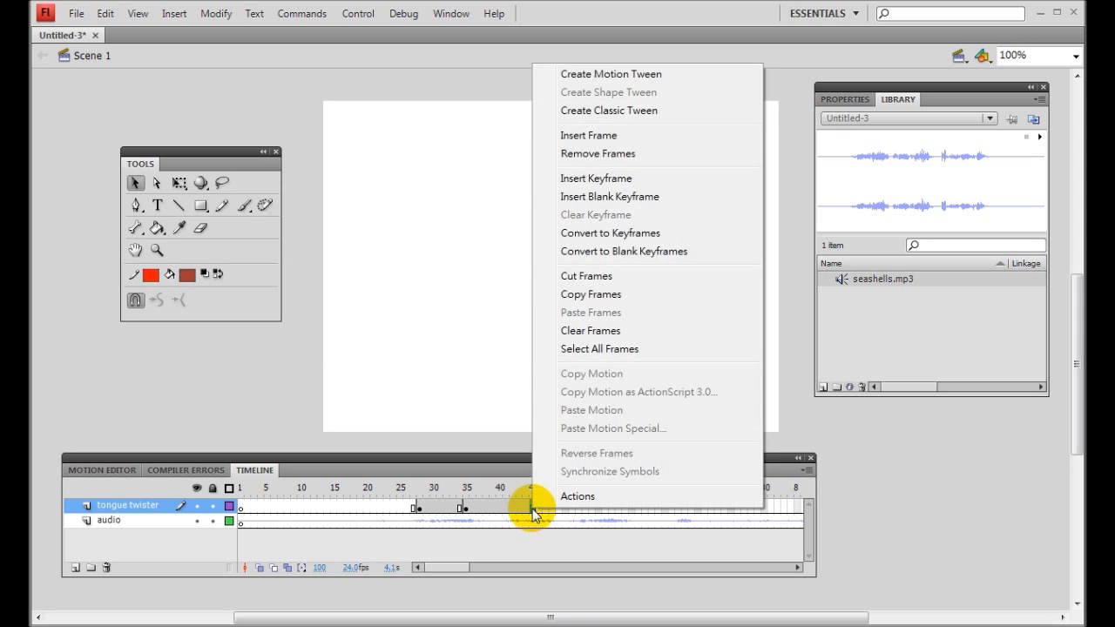
pyautogui.click(613, 185)
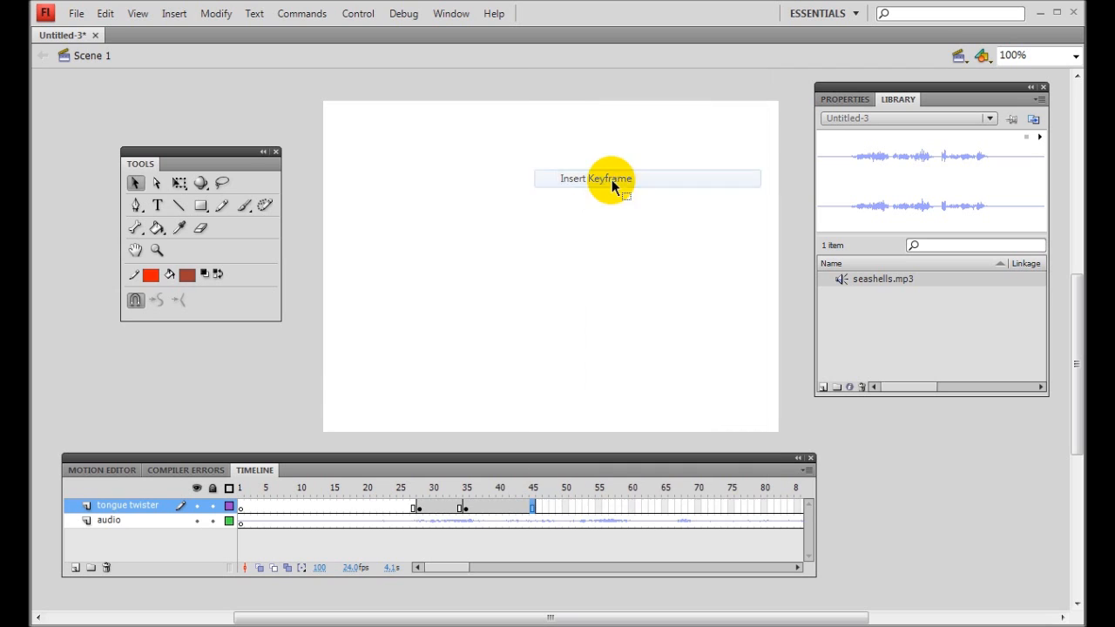
pyautogui.click(534, 514)
pyautogui.rightClick(534, 514)
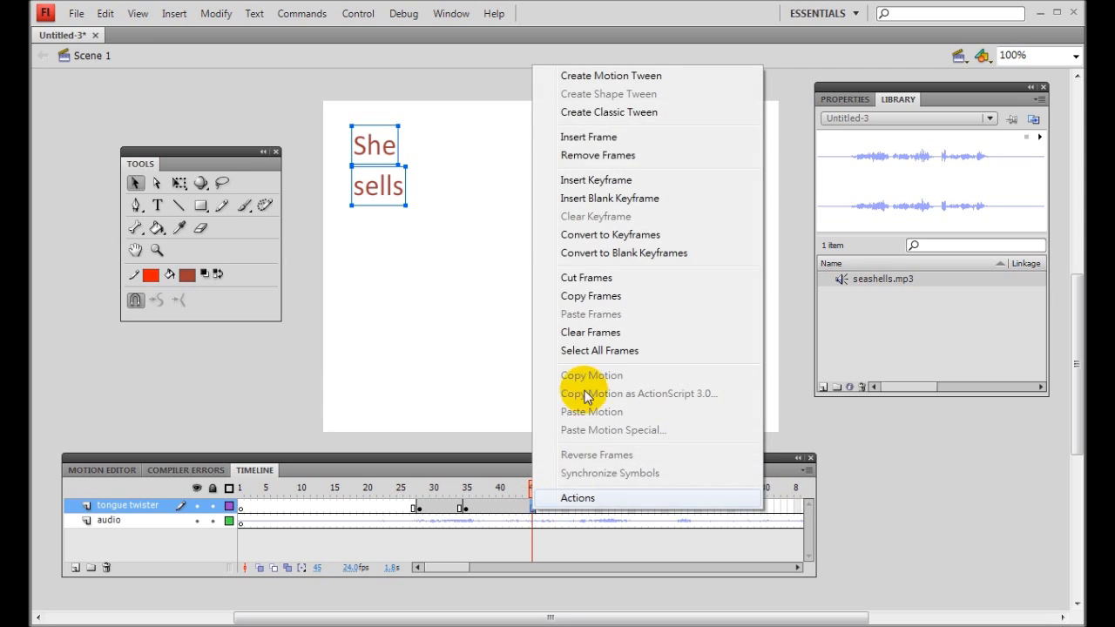
pyautogui.click(621, 183)
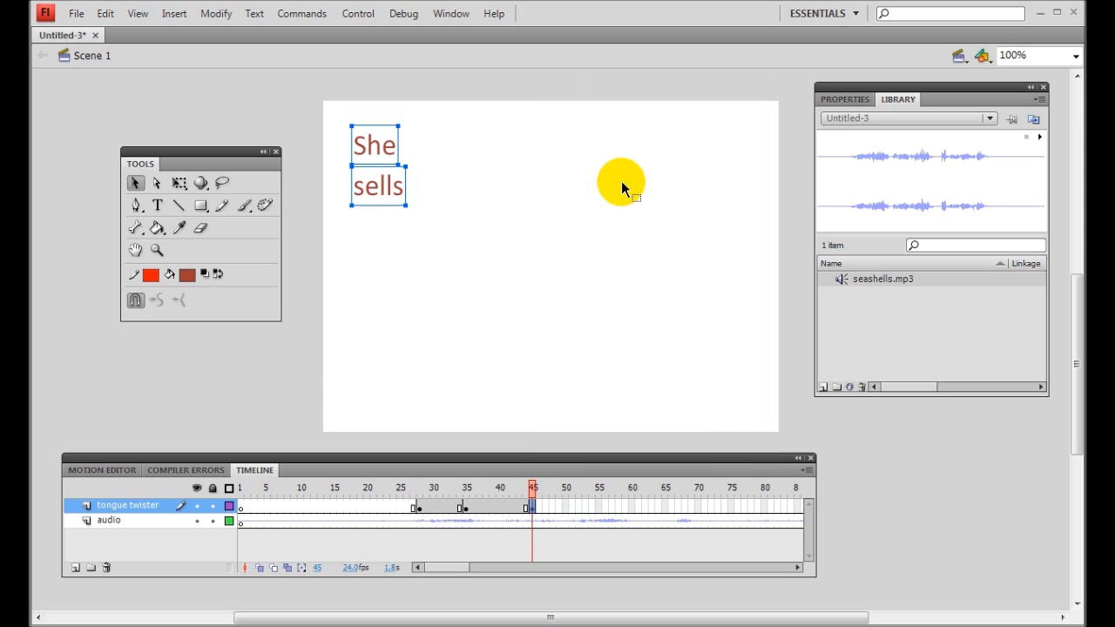
pyautogui.click(526, 383)
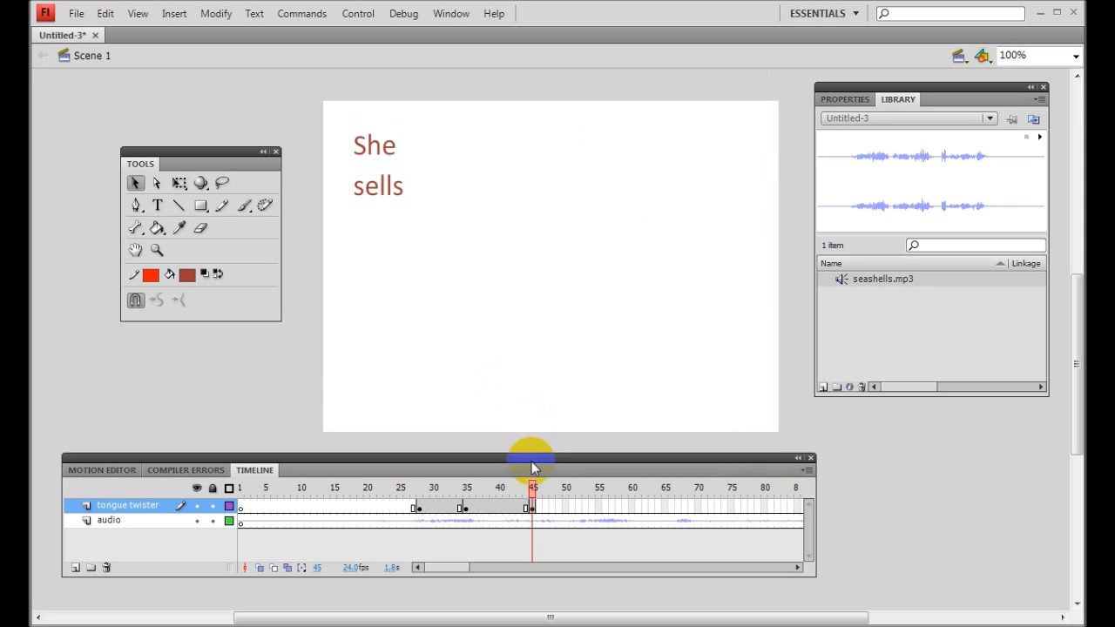
# Add the text "seashells" at frame 45 and place it directly below "sells".
pyautogui.click(158, 205)
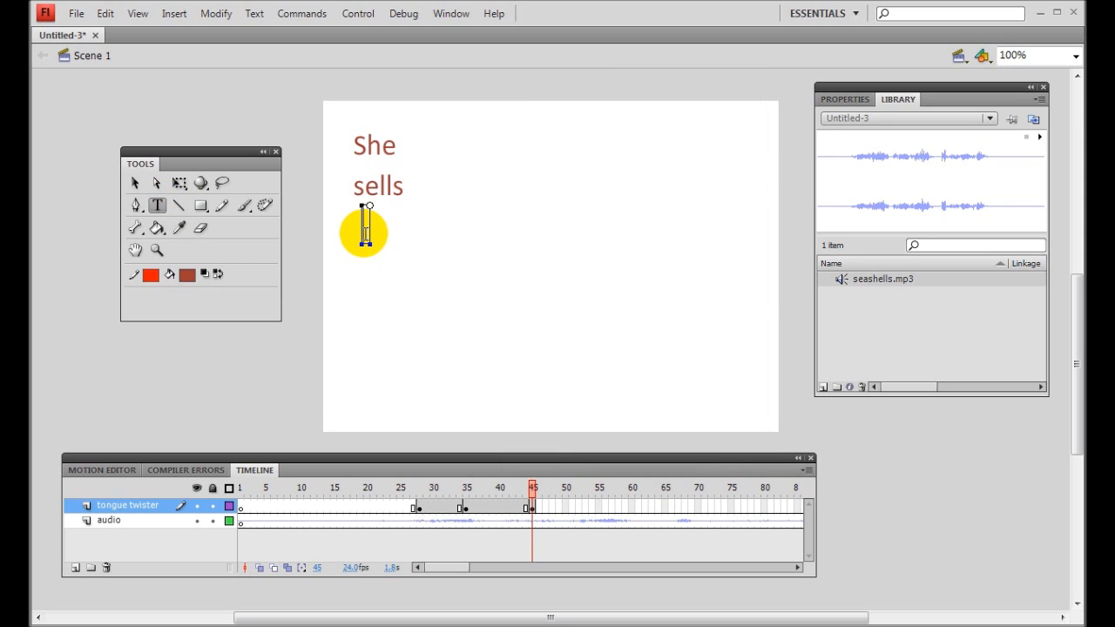
pyautogui.write('shells')
pyautogui.click(135, 183)
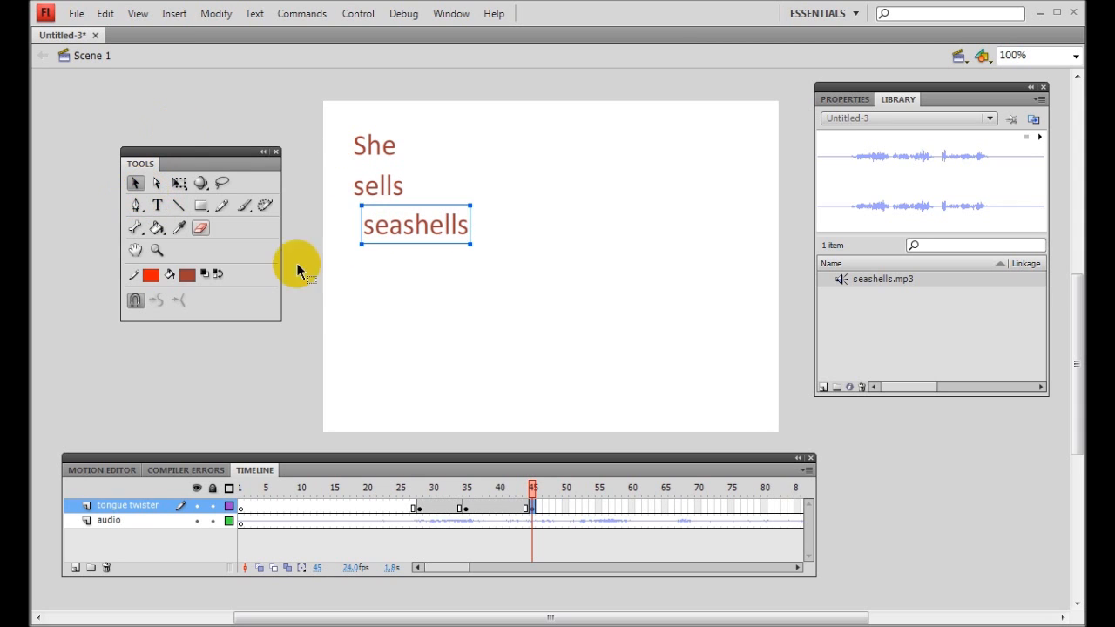
pyautogui.click(343, 287)
pyautogui.moveTo(392, 234); pyautogui.dragTo(385, 232)
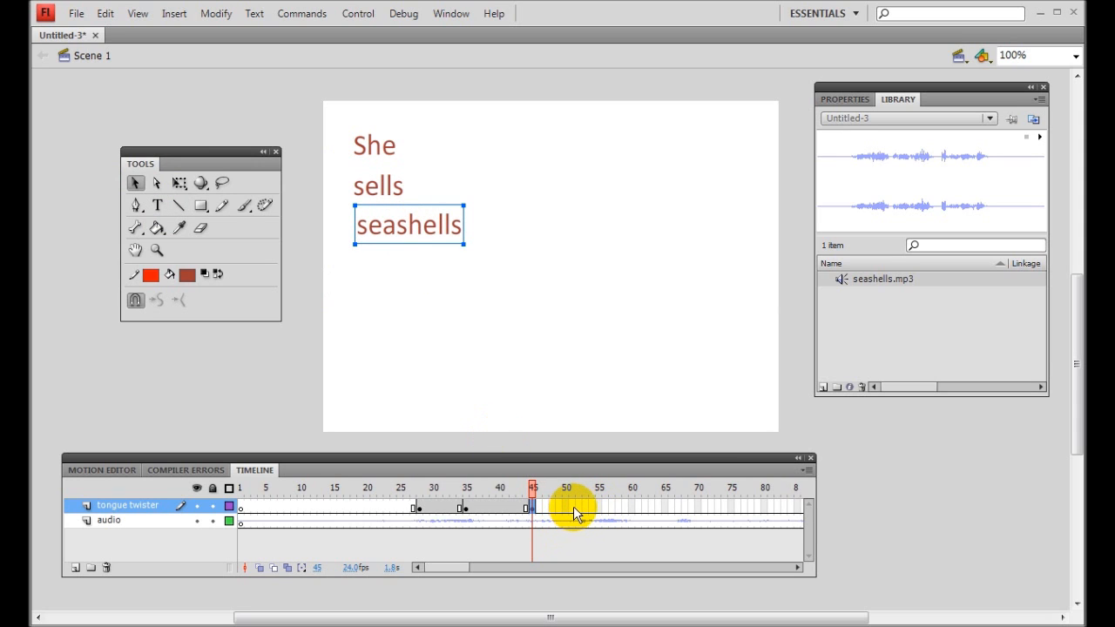
# Extend the tongue twister layer with a frame at frame 52 and replay the movie from frame 1.
pyautogui.rightClick(580, 509)
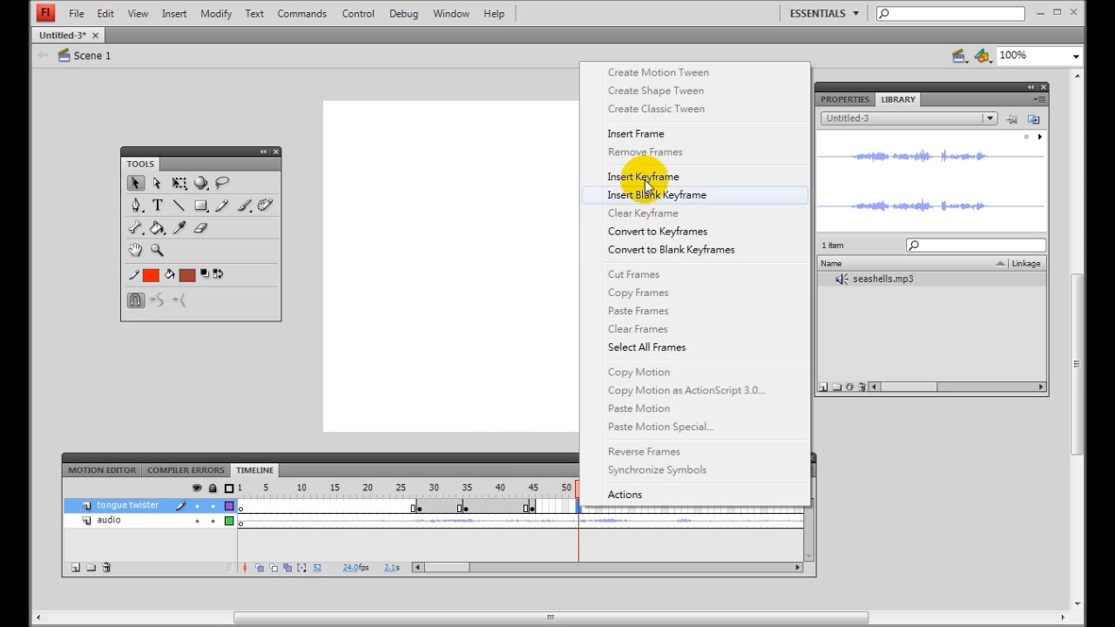
pyautogui.click(655, 140)
pyautogui.moveTo(567, 488); pyautogui.dragTo(216, 492)
pyautogui.press('Return')
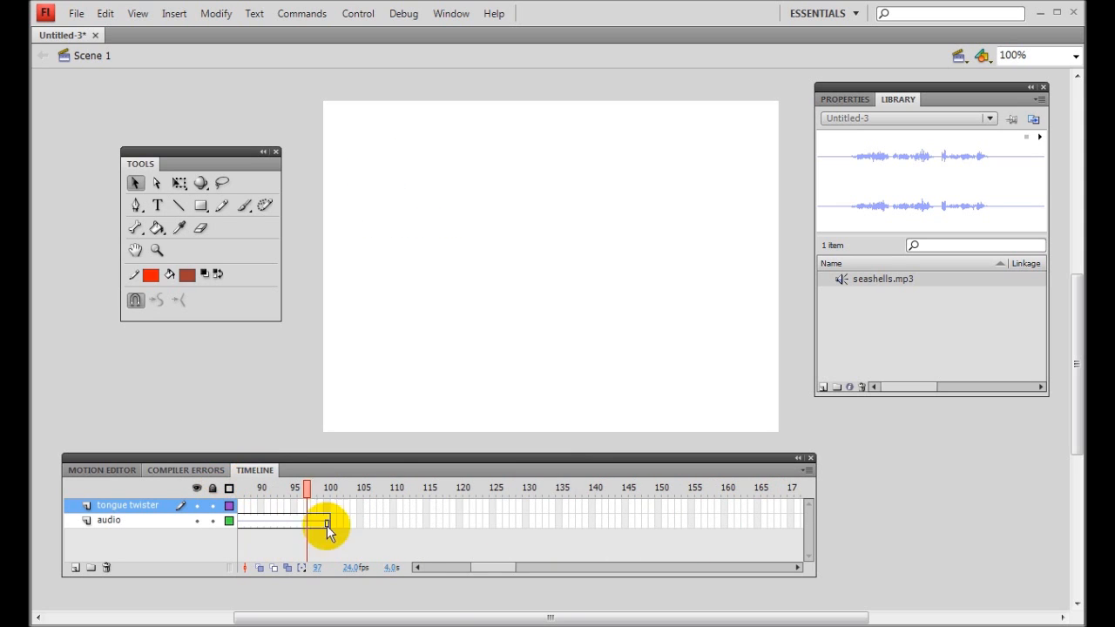
pyautogui.moveTo(505, 567); pyautogui.dragTo(423, 571)
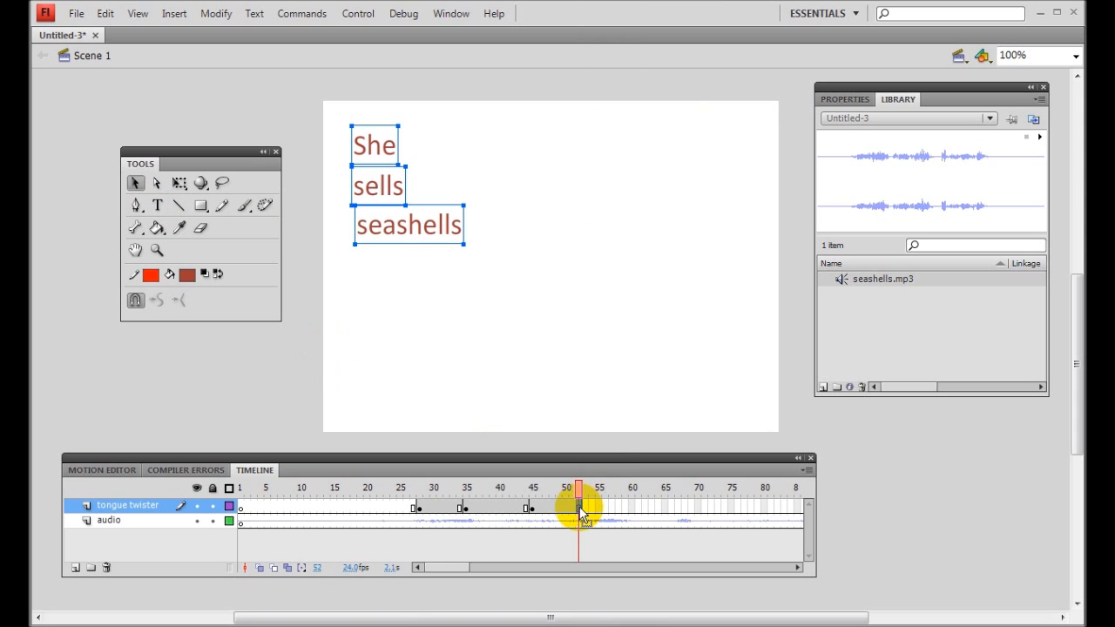
# Insert a keyframe at frame 52 of the tongue twister layer and add the text "on" below "seashells".
pyautogui.rightClick(581, 514)
pyautogui.click(676, 180)
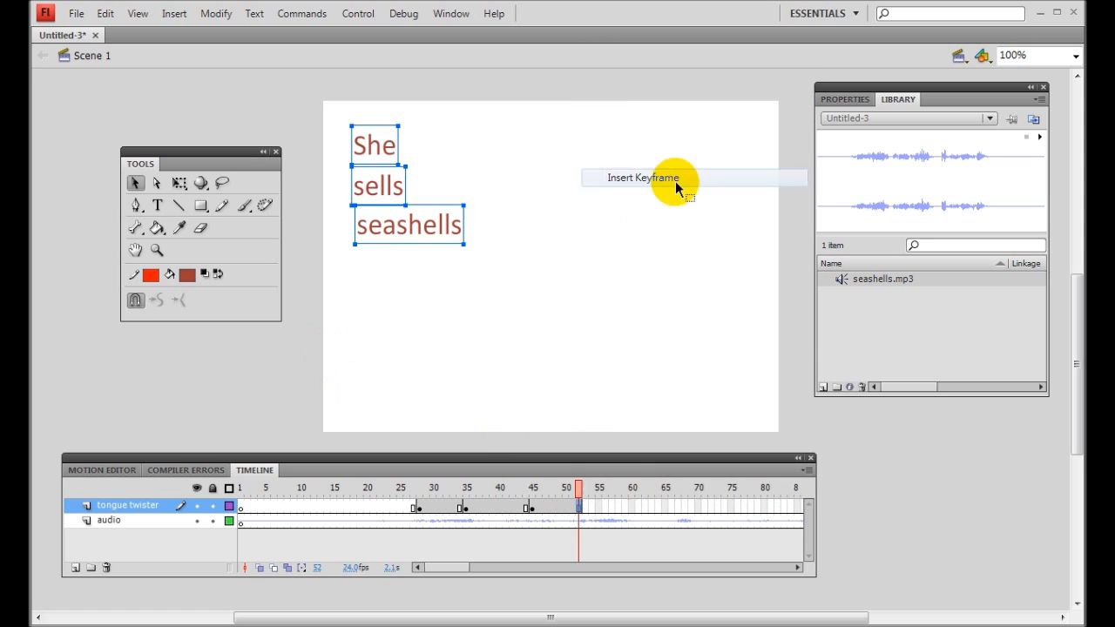
pyautogui.click(618, 348)
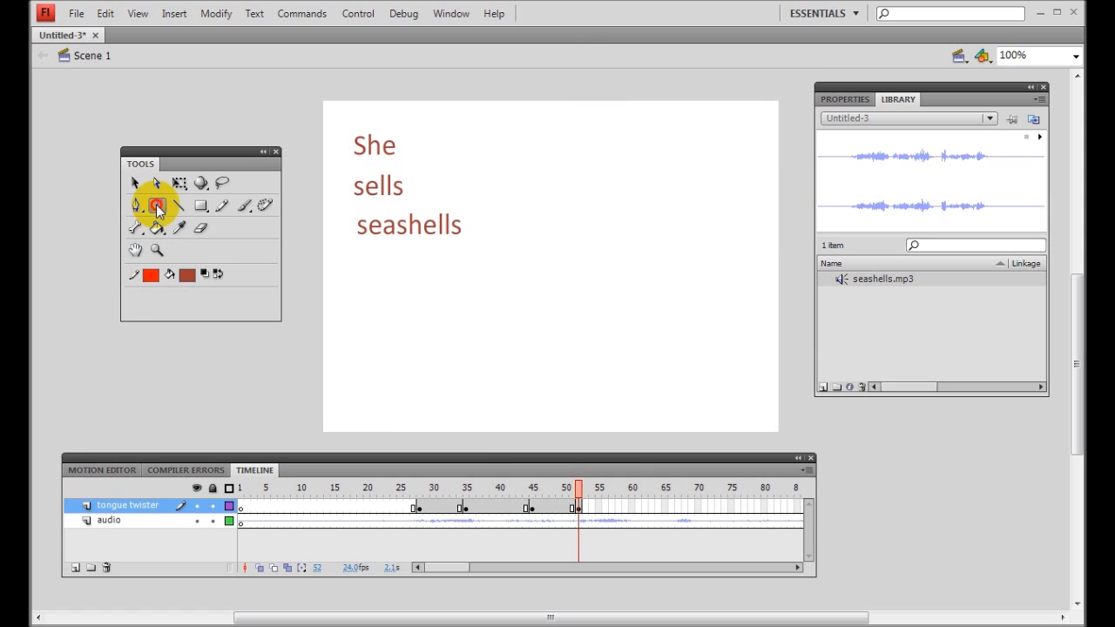
pyautogui.click(361, 266)
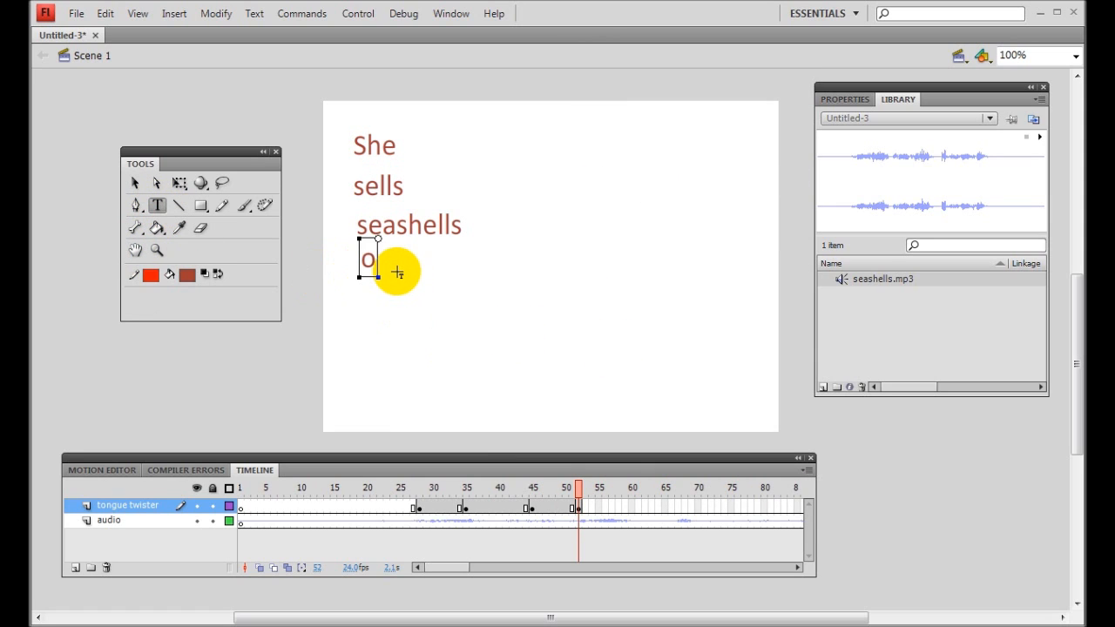
pyautogui.click(134, 183)
pyautogui.click(374, 273)
pyautogui.moveTo(372, 272); pyautogui.dragTo(370, 278)
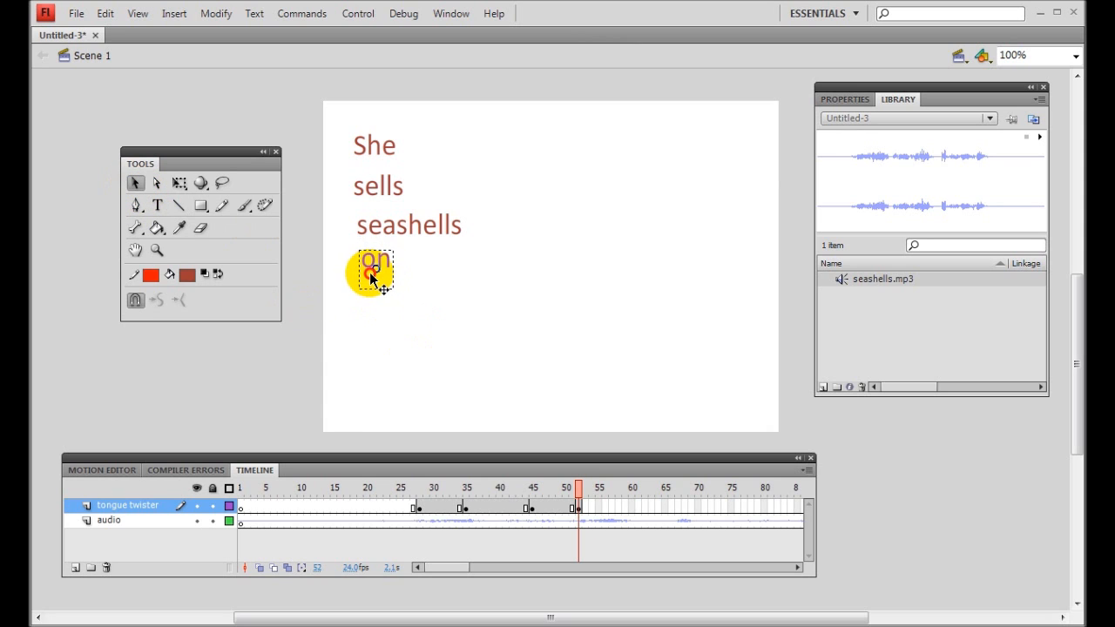
# Extend the tongue twister layer with a frame at frame 55 and insert a keyframe at frame 56.
pyautogui.click(598, 512)
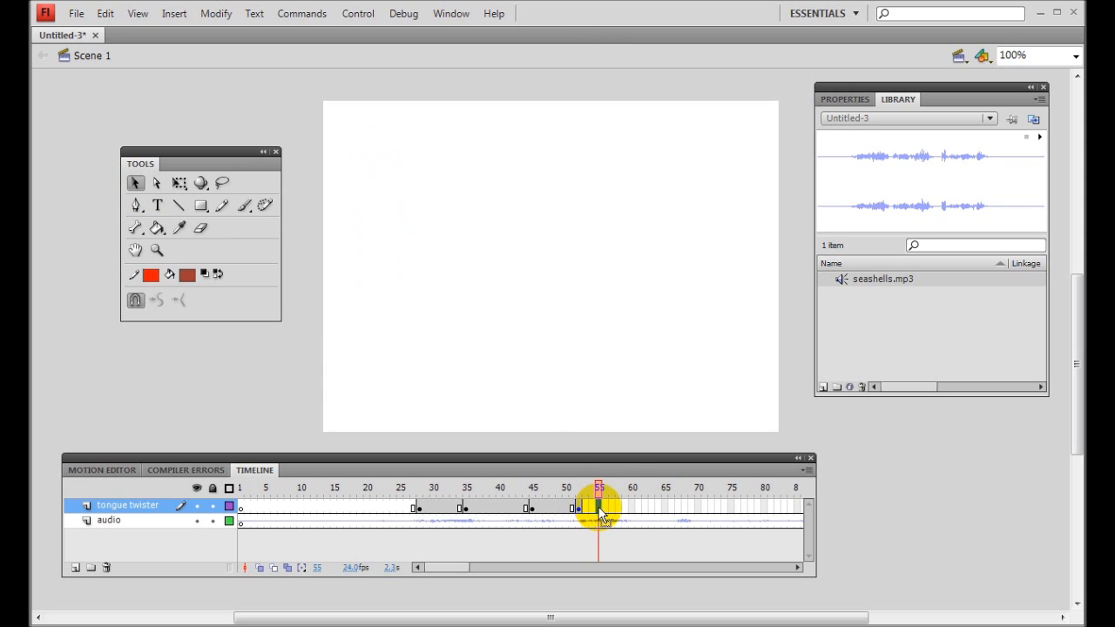
pyautogui.rightClick(597, 512)
pyautogui.click(661, 135)
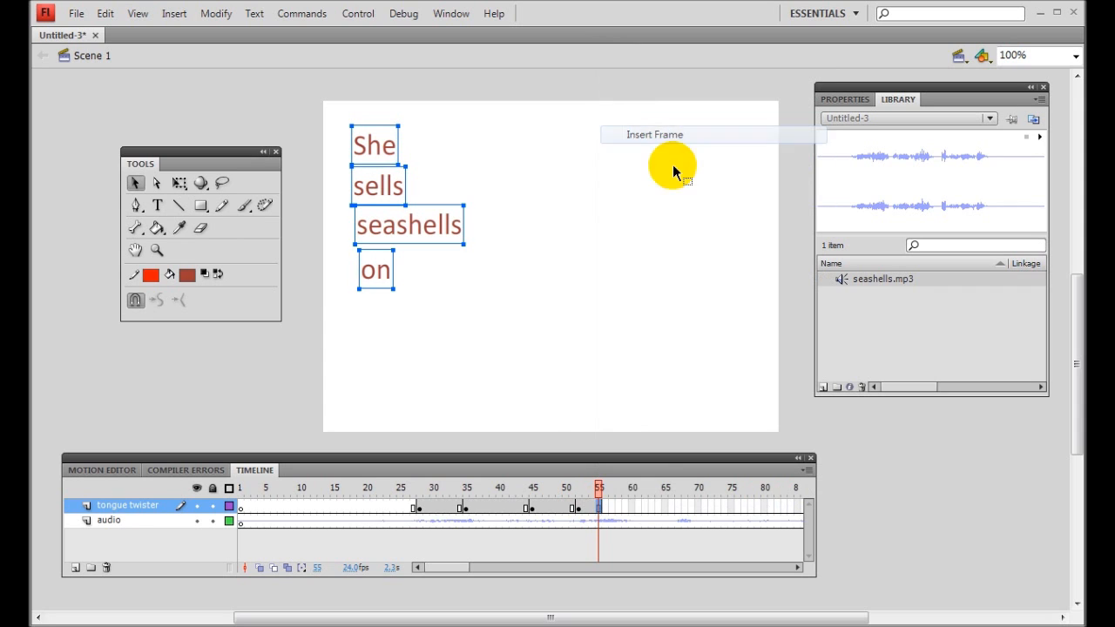
pyautogui.rightClick(606, 514)
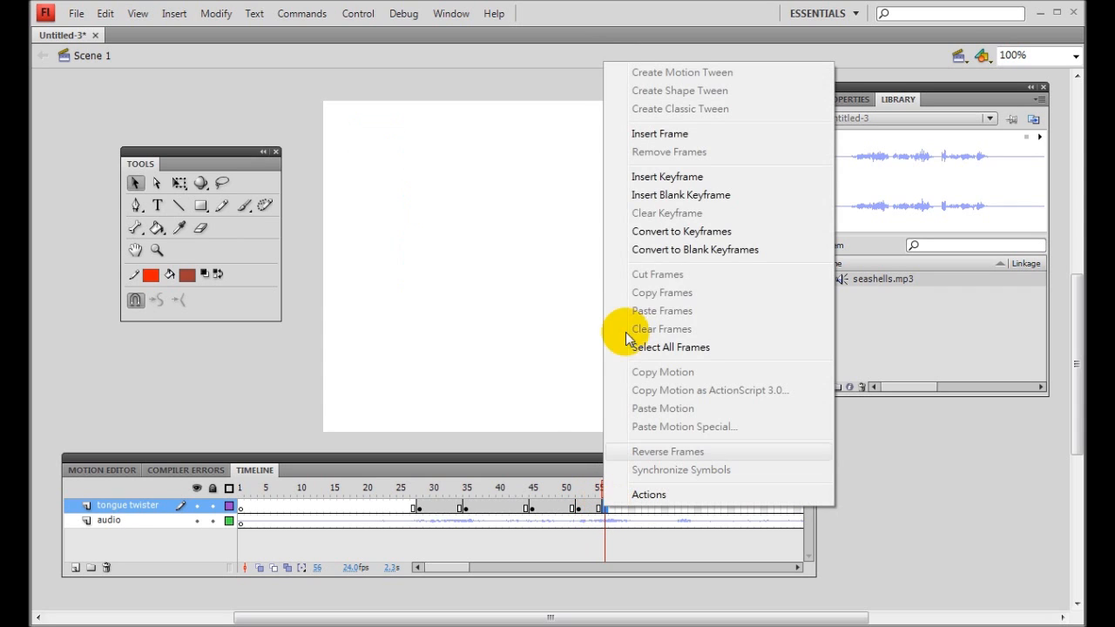
pyautogui.click(644, 176)
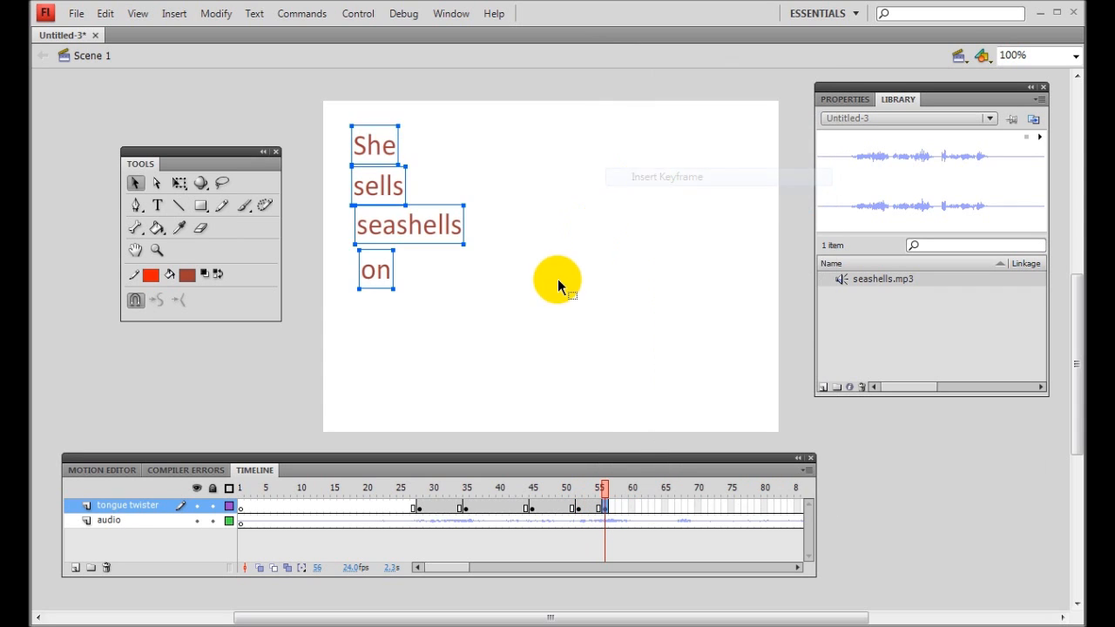
pyautogui.click(471, 328)
# Add the text "the" at frame 56 and place it below "on", aligned with the left edge of "She".
pyautogui.click(157, 205)
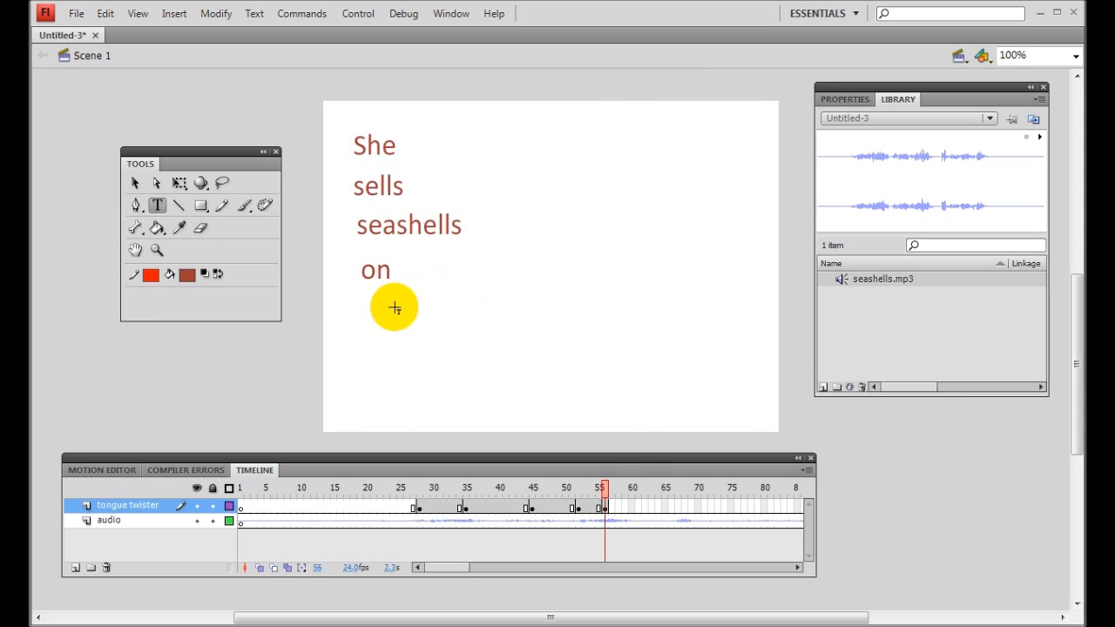
pyautogui.click(365, 296)
pyautogui.write('the')
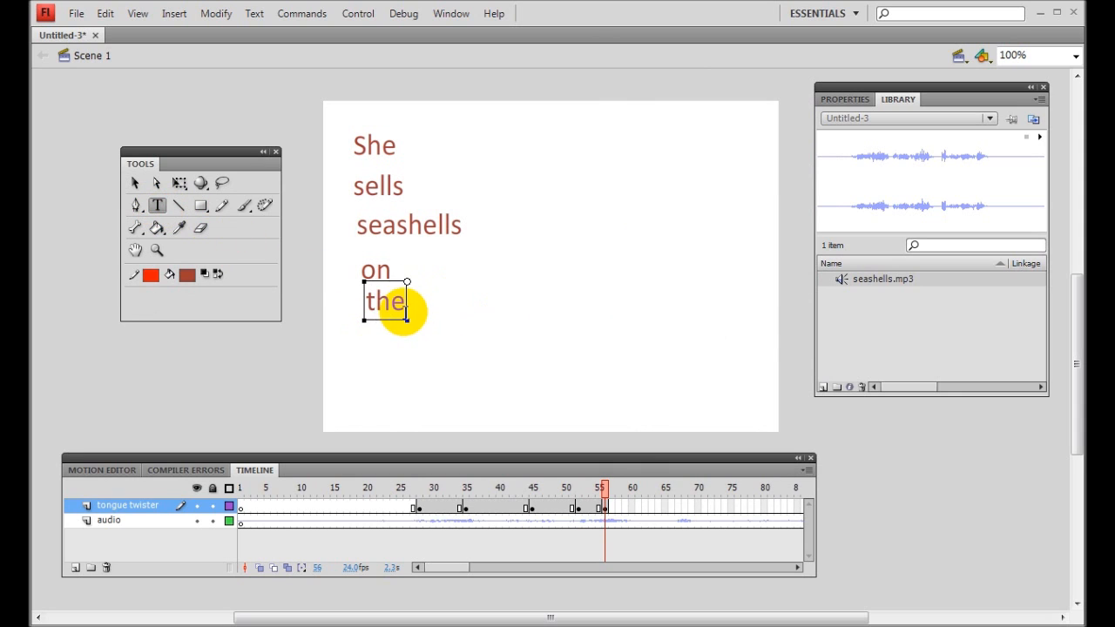
pyautogui.click(135, 183)
pyautogui.moveTo(379, 300); pyautogui.dragTo(366, 313)
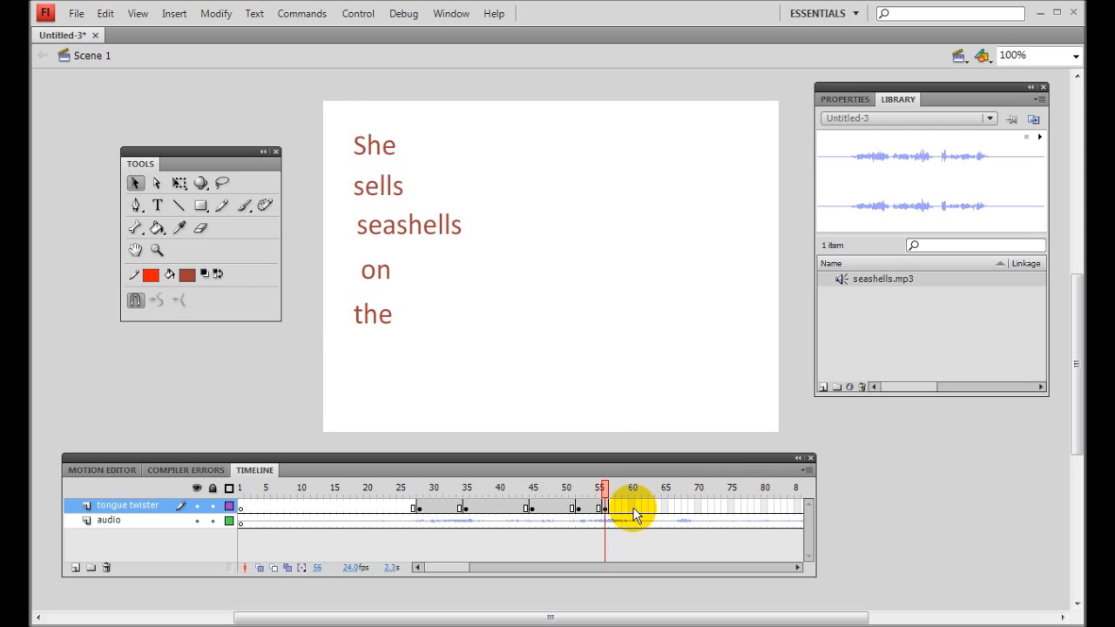
# Extend the tongue twister layer with a frame at frame 60.
pyautogui.click(633, 507)
pyautogui.rightClick(632, 508)
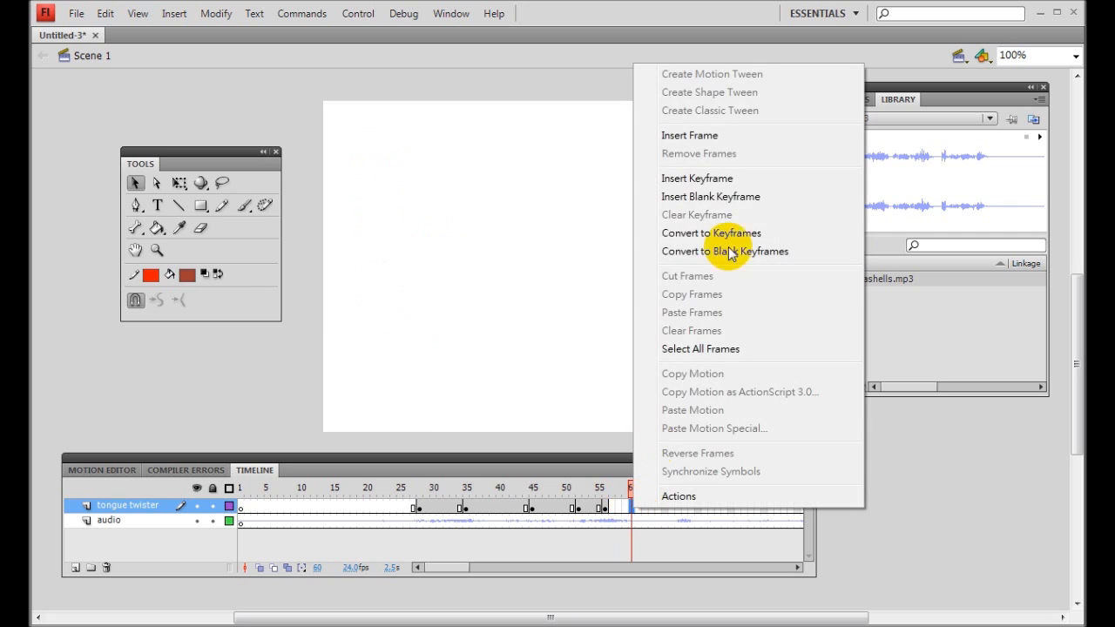
pyautogui.click(726, 138)
pyautogui.moveTo(456, 569); pyautogui.dragTo(473, 571)
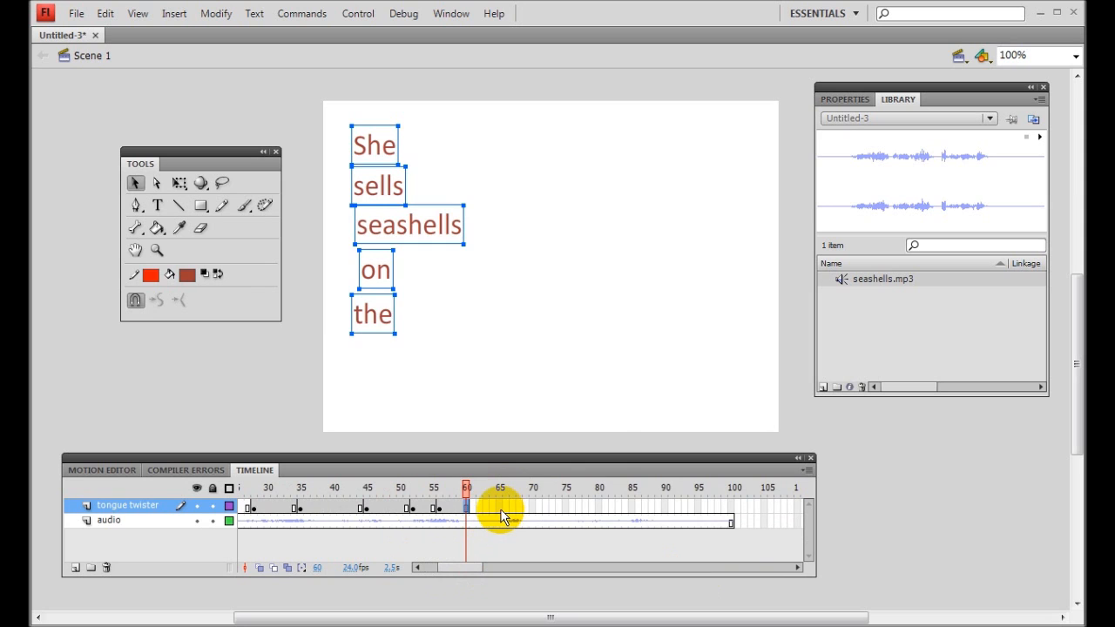
# Extend the tongue twister layer with a frame at frame 65 and insert a keyframe at frame 66.
pyautogui.click(499, 508)
pyautogui.rightClick(499, 508)
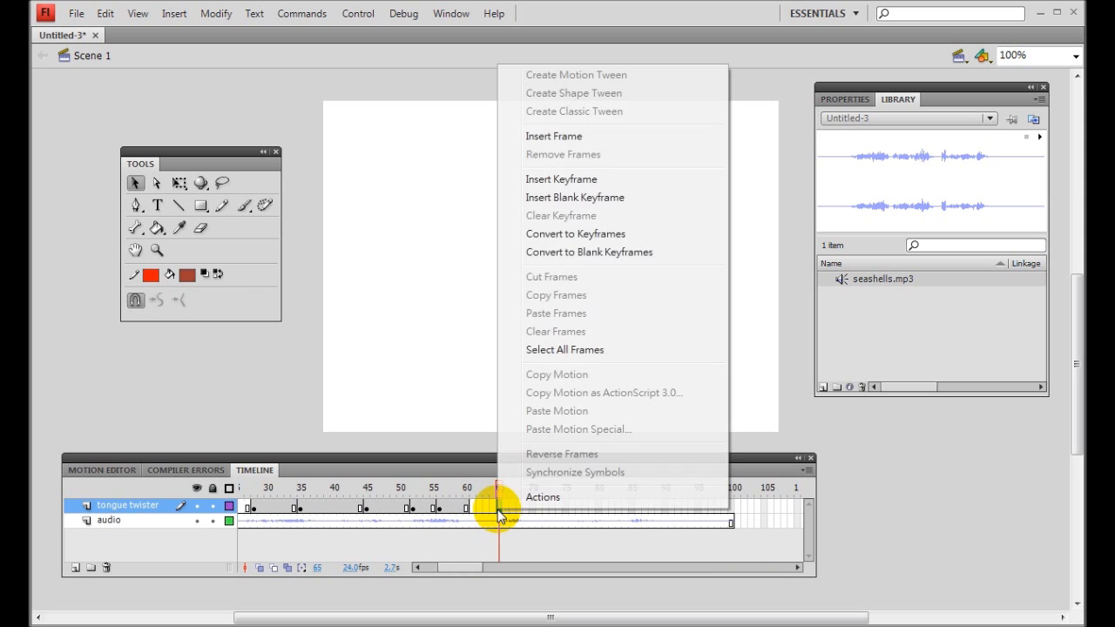
pyautogui.click(536, 136)
pyautogui.click(505, 509)
pyautogui.rightClick(505, 509)
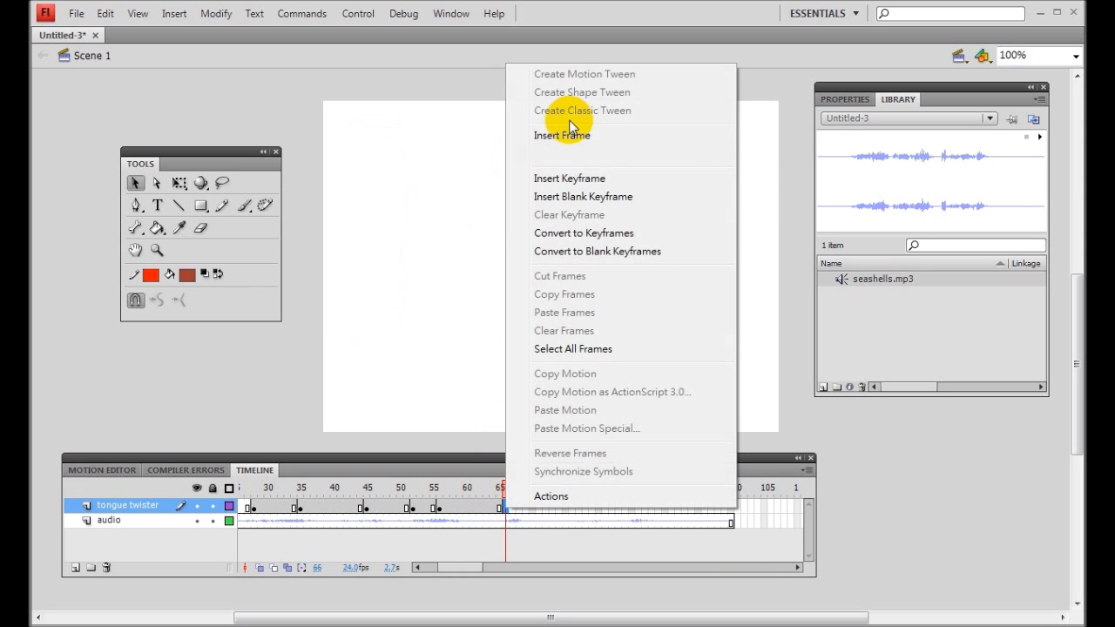
pyautogui.click(592, 179)
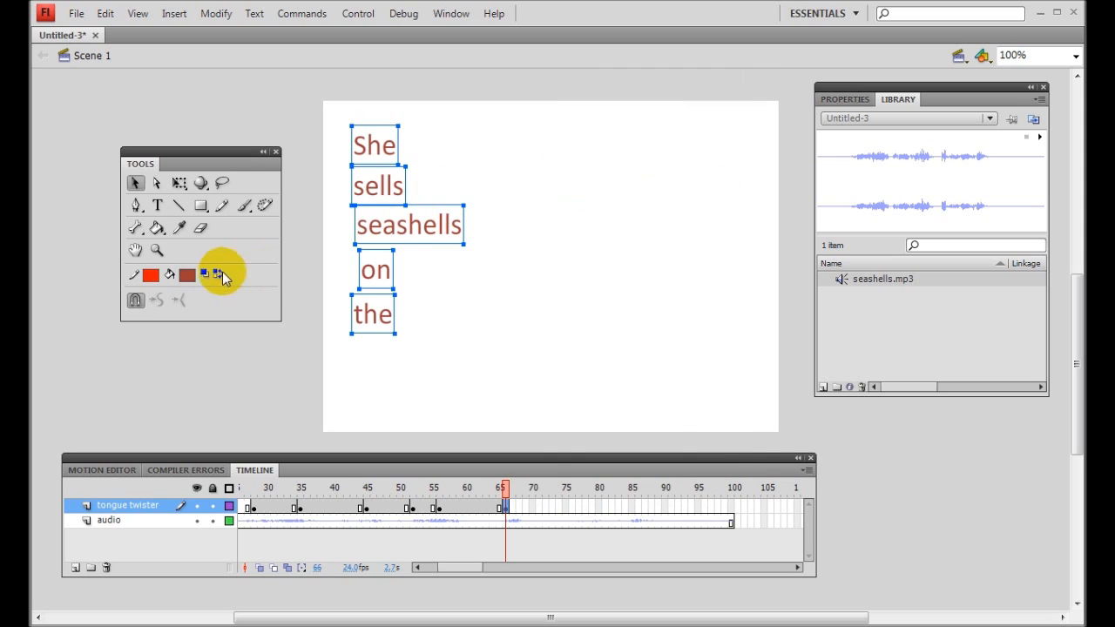
# Add the text "seashore" at frame 66 below "the" and shift it slightly to the right.
pyautogui.click(324, 320)
pyautogui.click(157, 204)
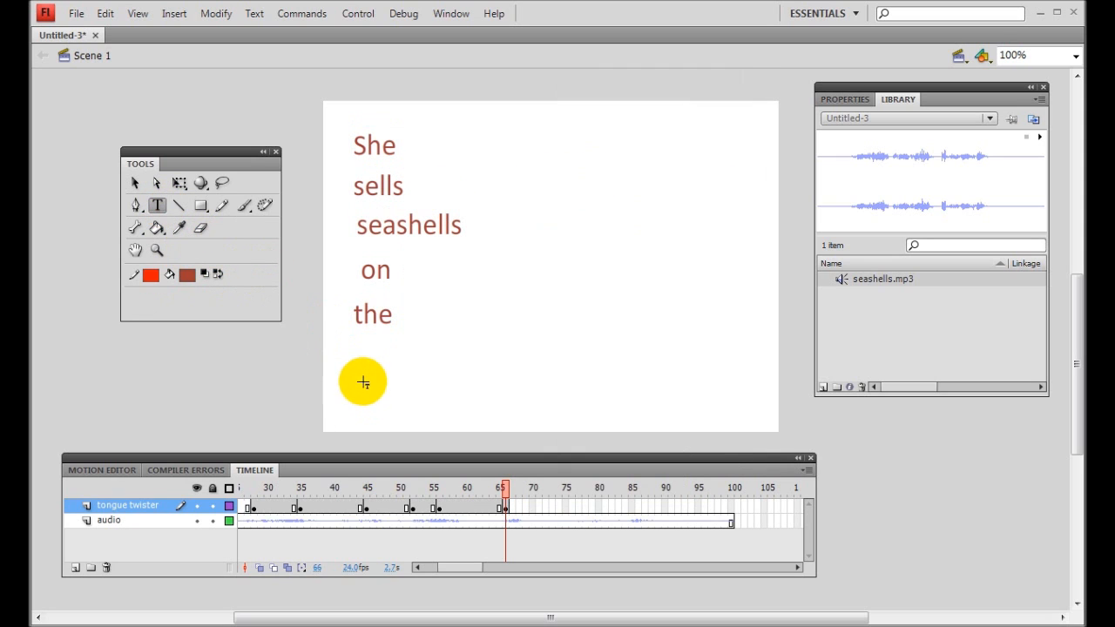
pyautogui.click(375, 370)
pyautogui.write('seashore')
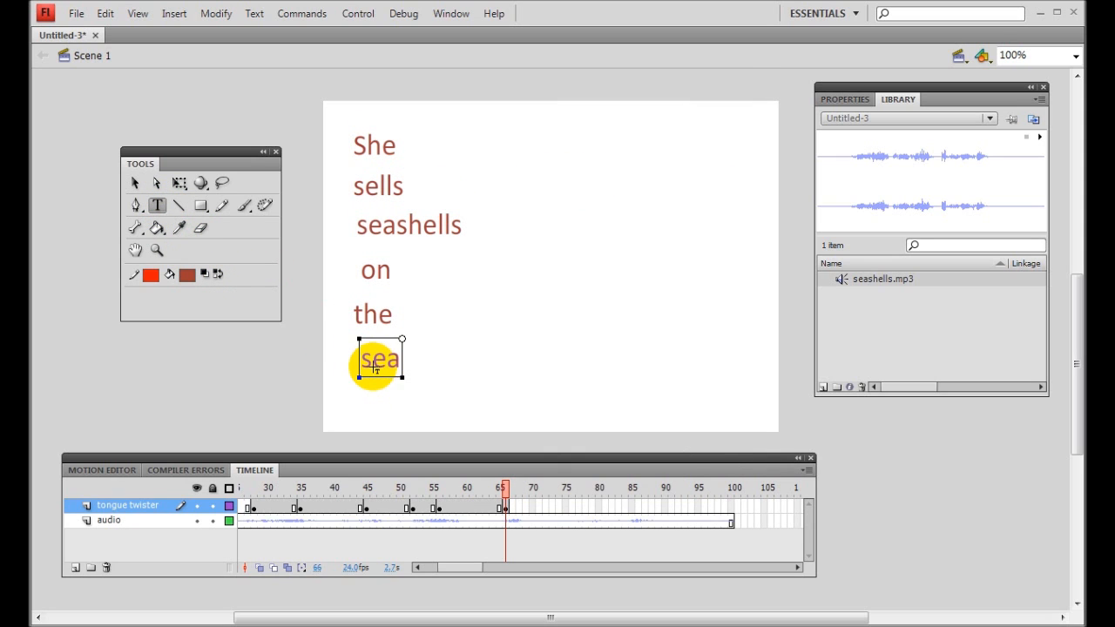
pyautogui.click(135, 182)
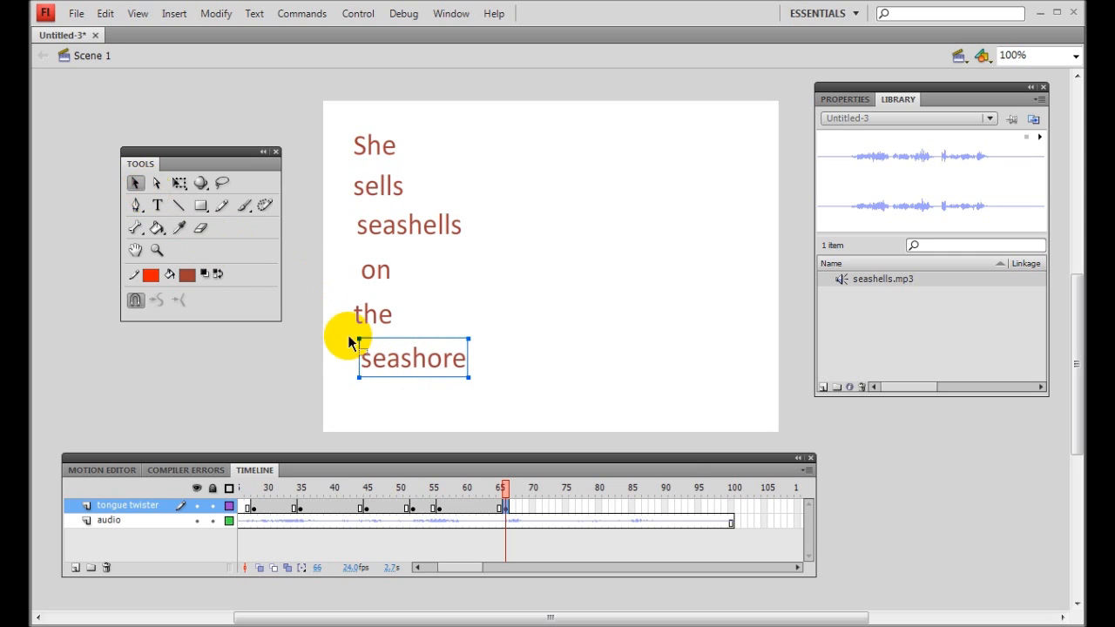
pyautogui.moveTo(427, 358); pyautogui.dragTo(442, 366)
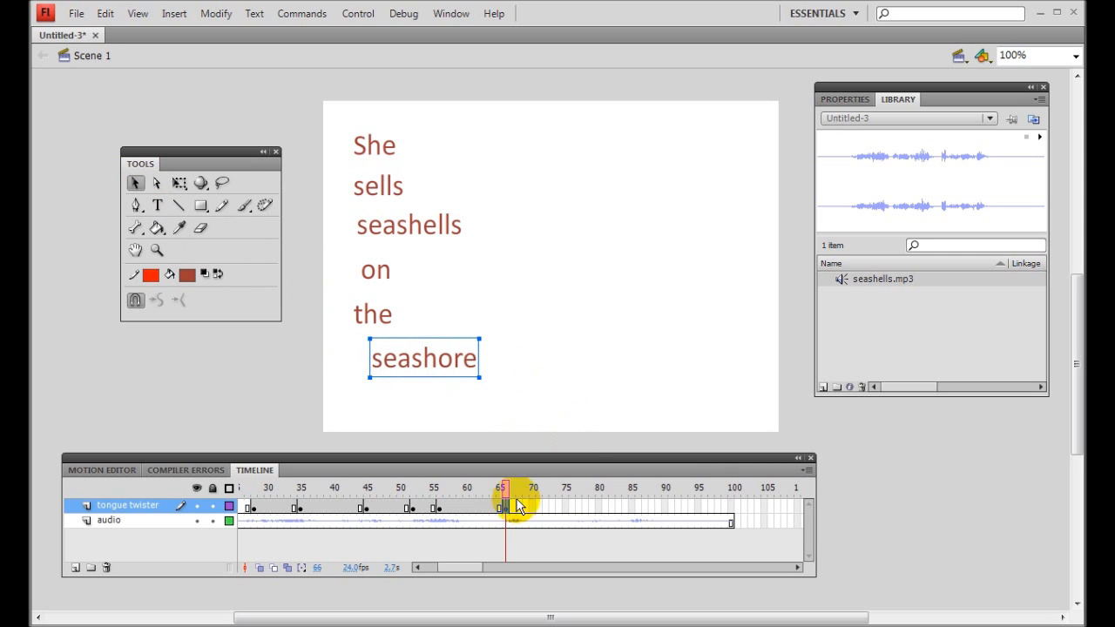
# Extend the tongue twister layer with a frame at frame 90 and play the animation from the start.
pyautogui.click(665, 513)
pyautogui.press('F5')
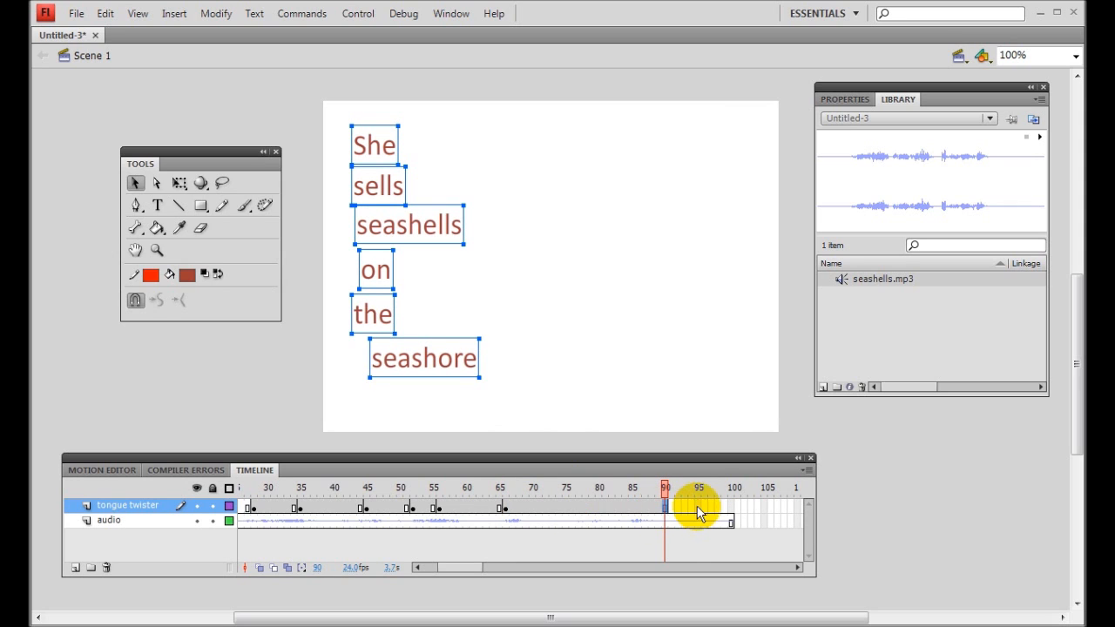
pyautogui.moveTo(663, 494); pyautogui.dragTo(165, 486)
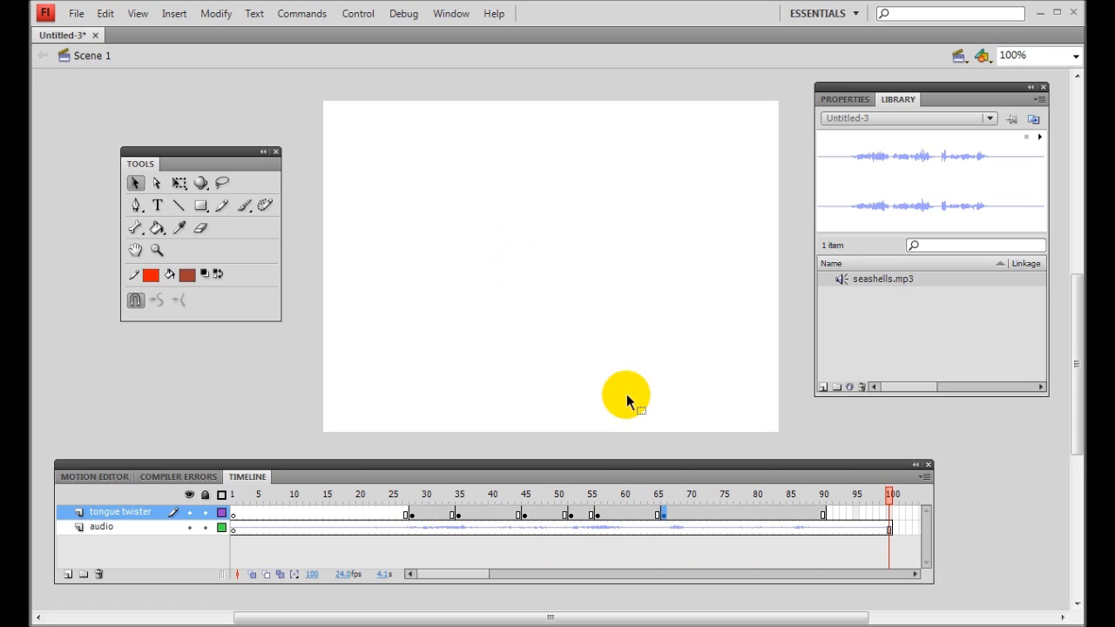
# Insert four extra frames between frames 48 and 51 of the tongue twister layer to delay "on", and play the animation from the start.
pyautogui.click(524, 516)
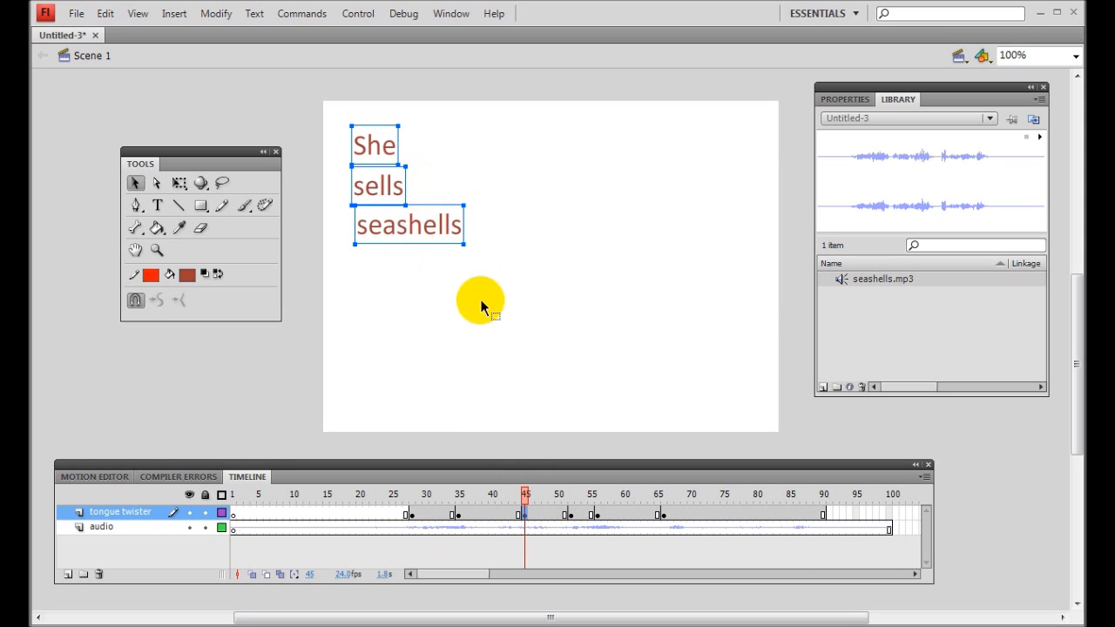
pyautogui.rightClick(551, 514)
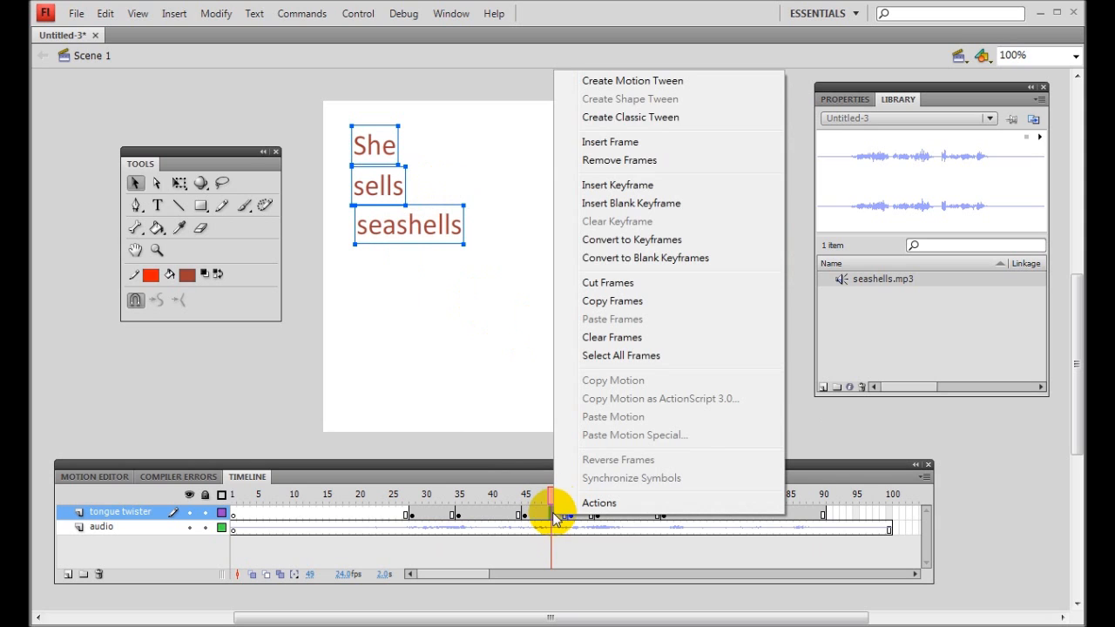
pyautogui.click(633, 142)
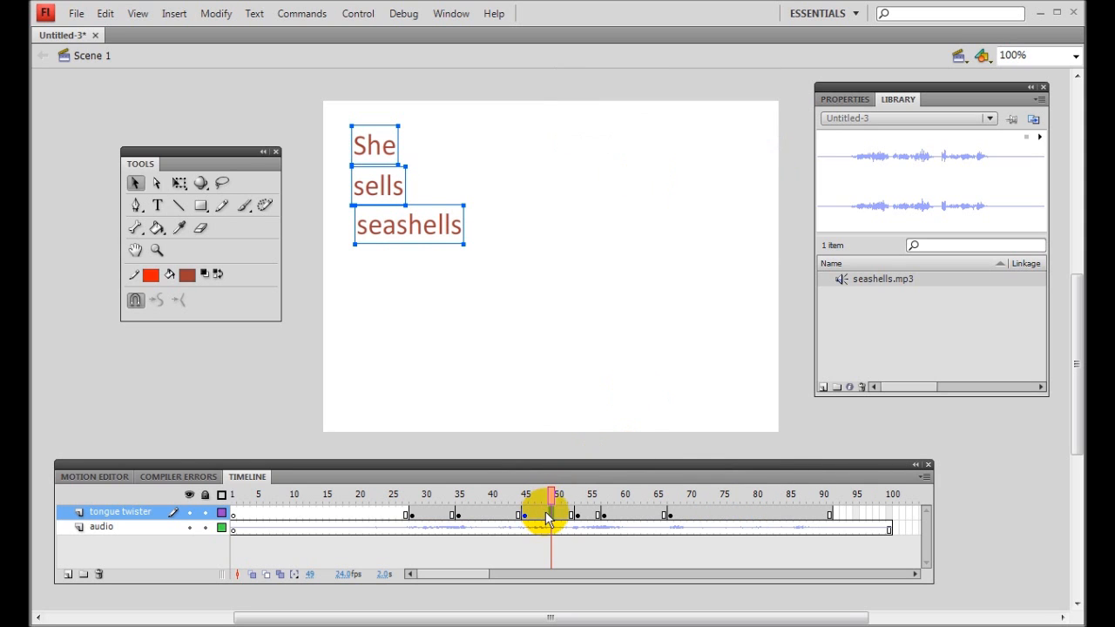
pyautogui.rightClick(547, 515)
pyautogui.click(635, 142)
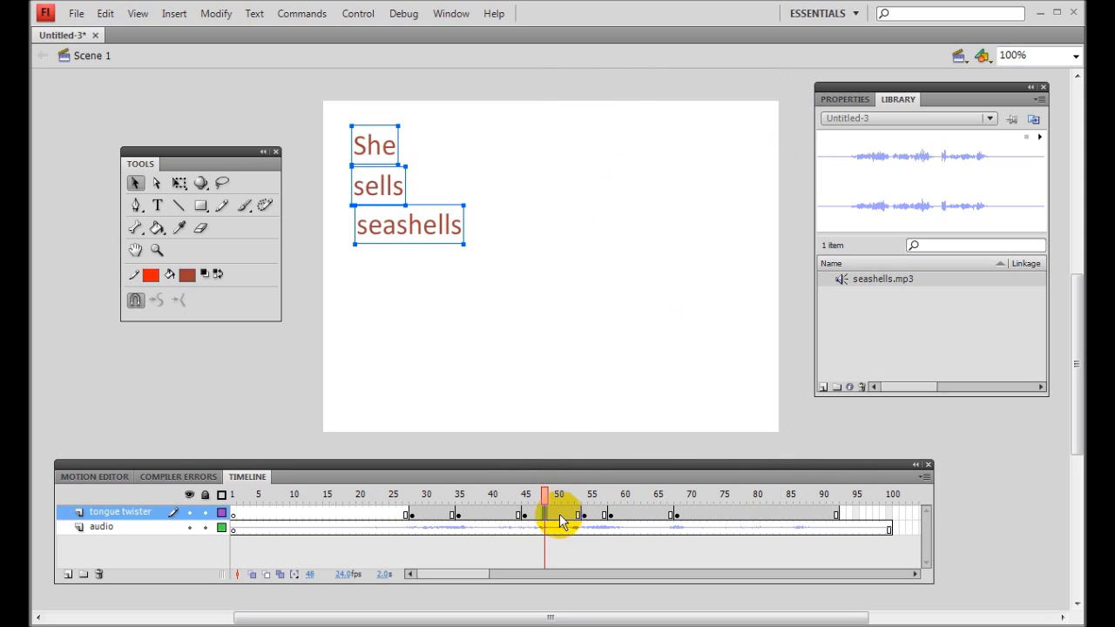
pyautogui.rightClick(559, 515)
pyautogui.click(621, 142)
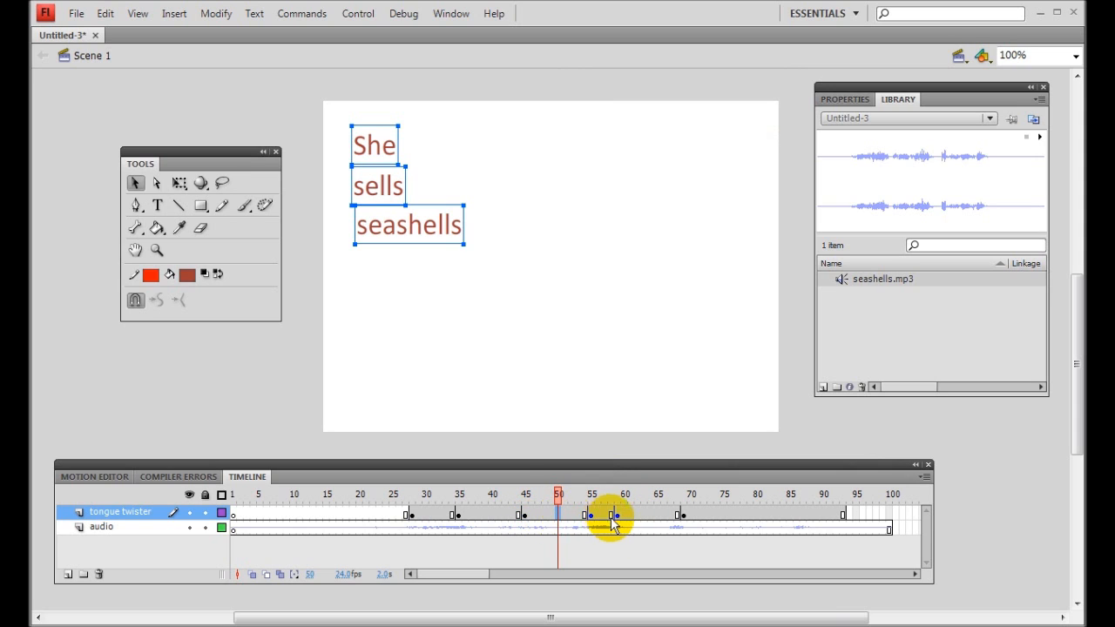
pyautogui.moveTo(626, 518); pyautogui.dragTo(597, 514)
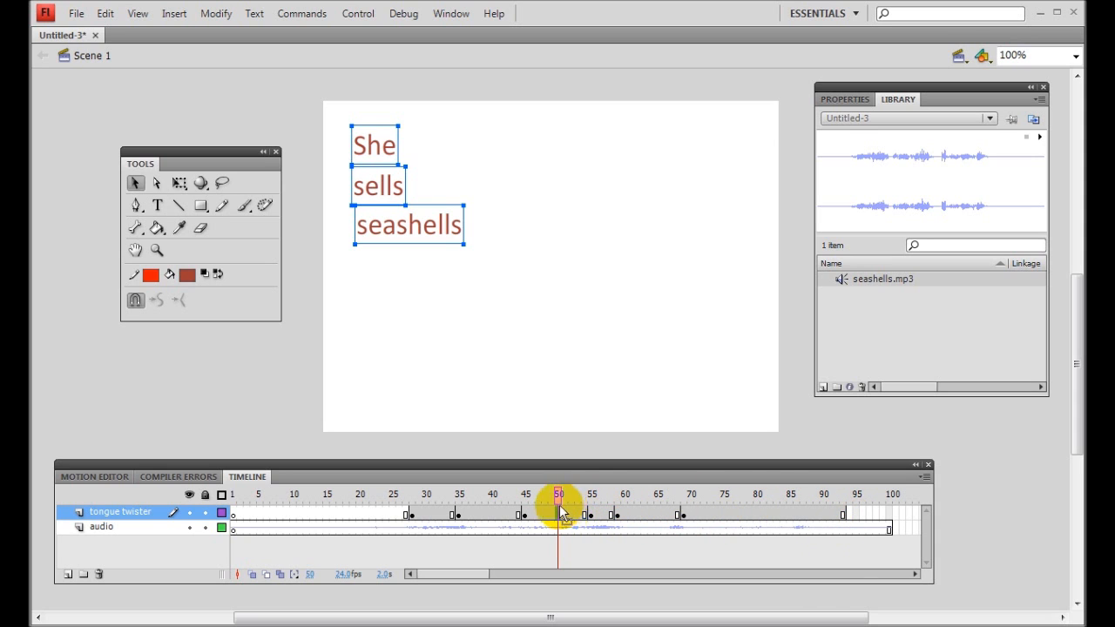
pyautogui.rightClick(563, 513)
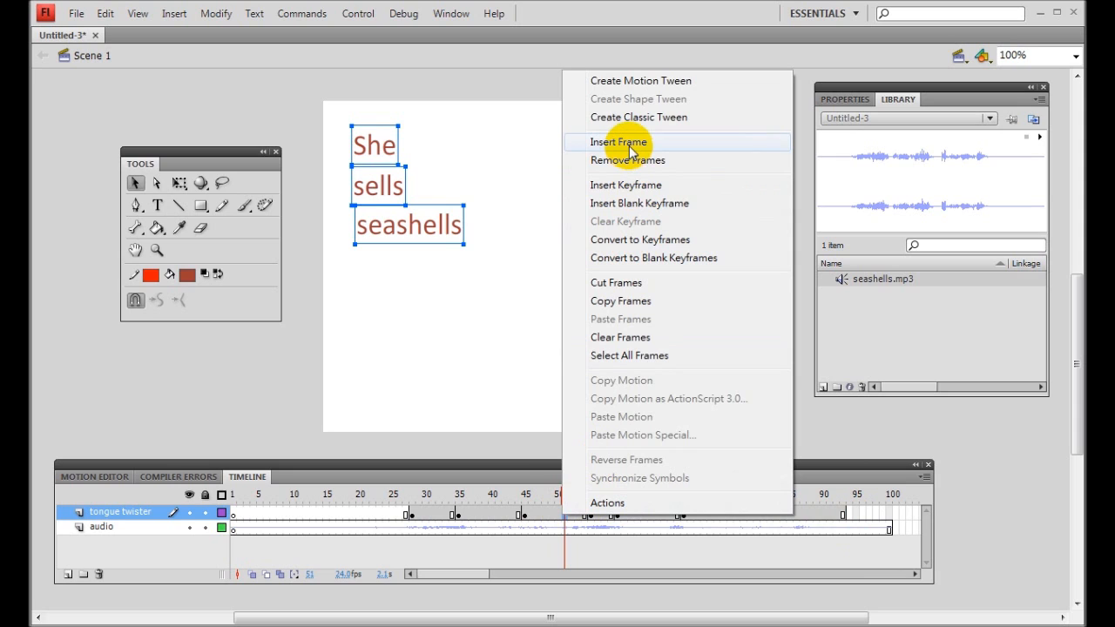
pyautogui.click(619, 142)
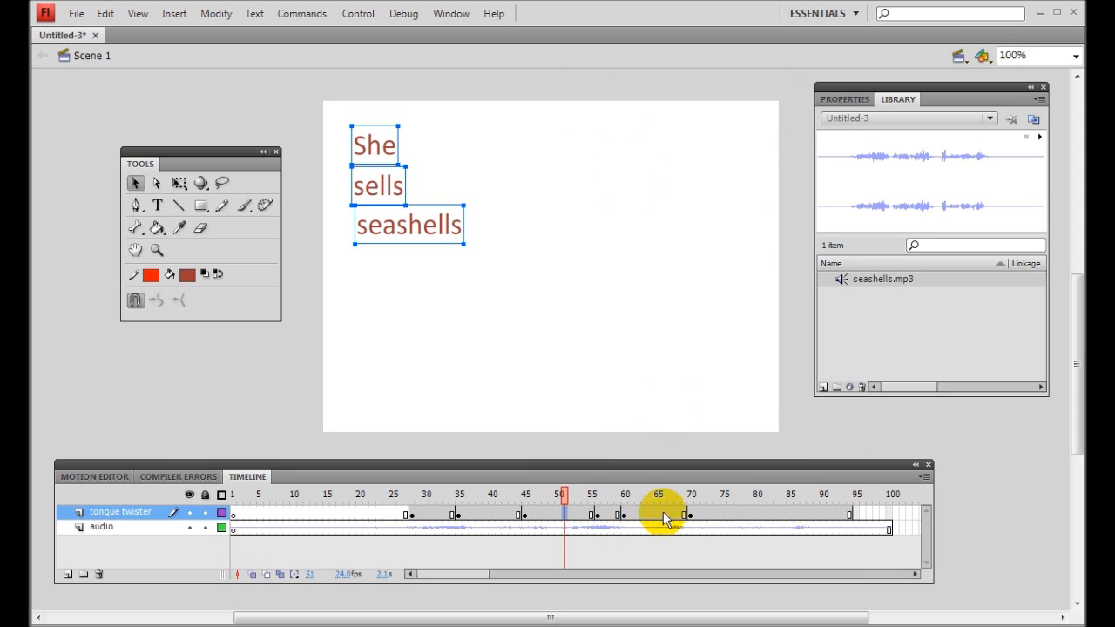
pyautogui.moveTo(558, 493); pyautogui.dragTo(230, 496)
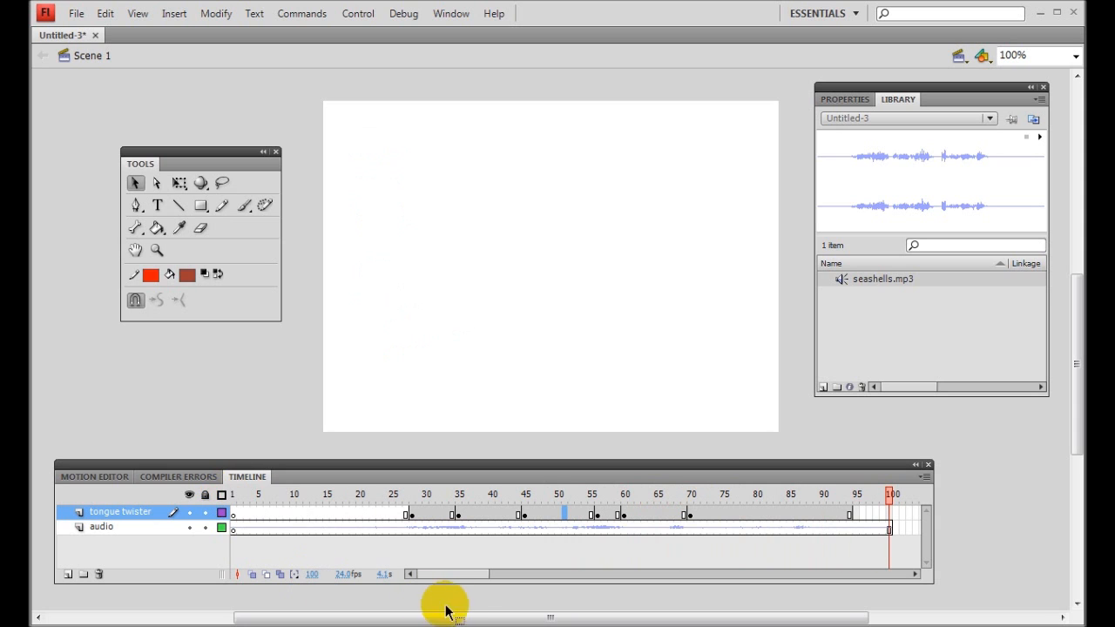
# Lengthen the "on" span of the tongue twister layer by two frames, inserted at frames 57 and 58.
pyautogui.rightClick(605, 516)
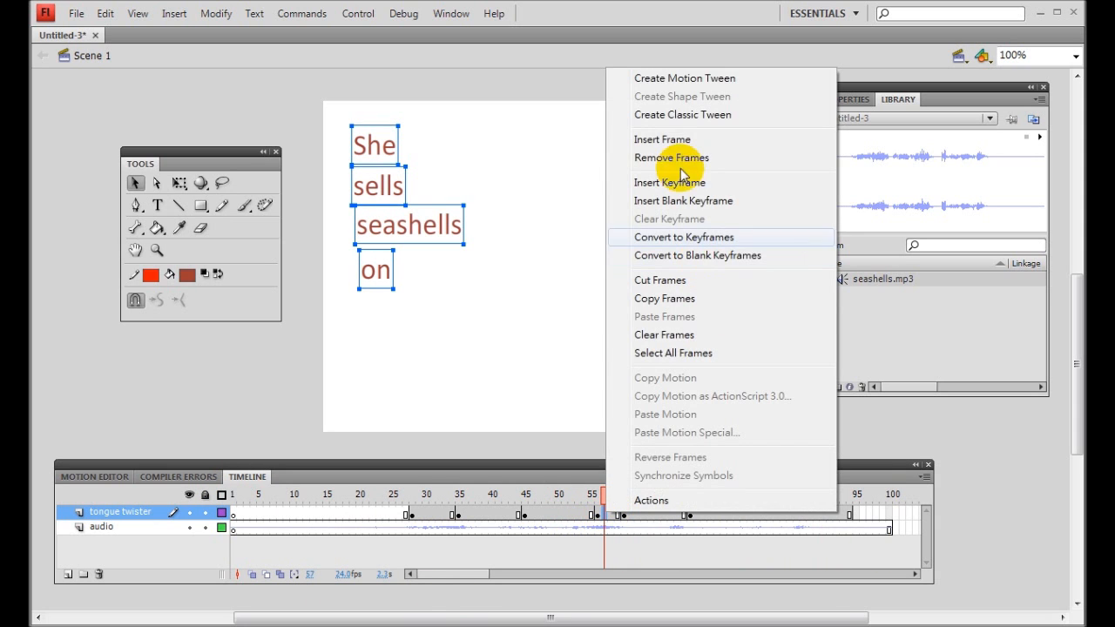
pyautogui.click(653, 140)
pyautogui.rightClick(608, 514)
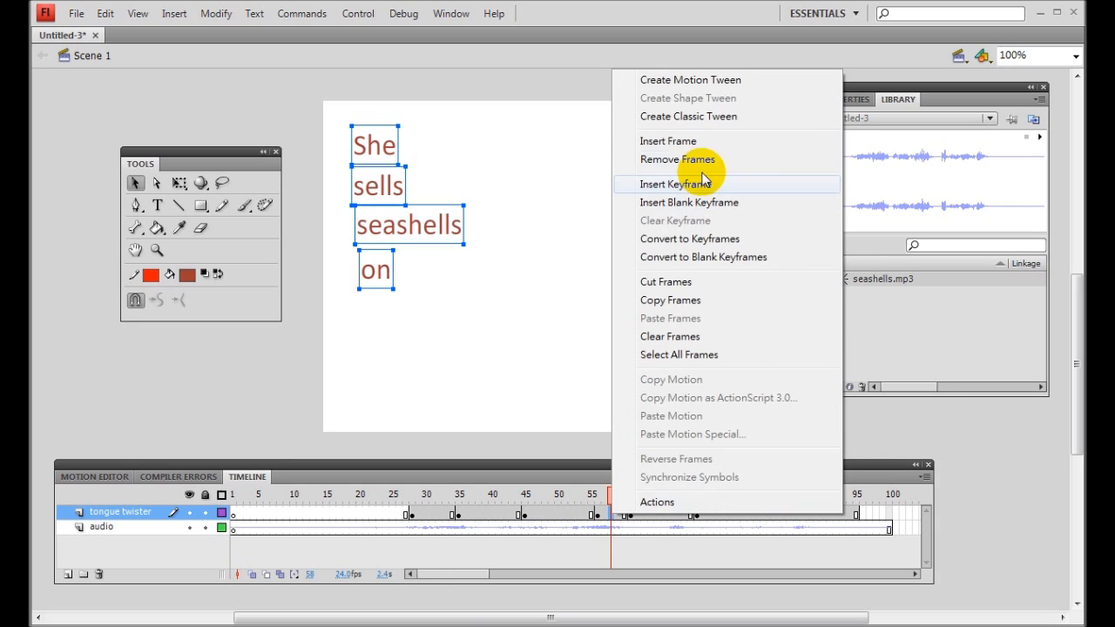
pyautogui.click(629, 142)
# Insert one frame at frame 52 in the "seashells" span of the tongue twister layer and play back the animation from the start.
pyautogui.rightClick(572, 514)
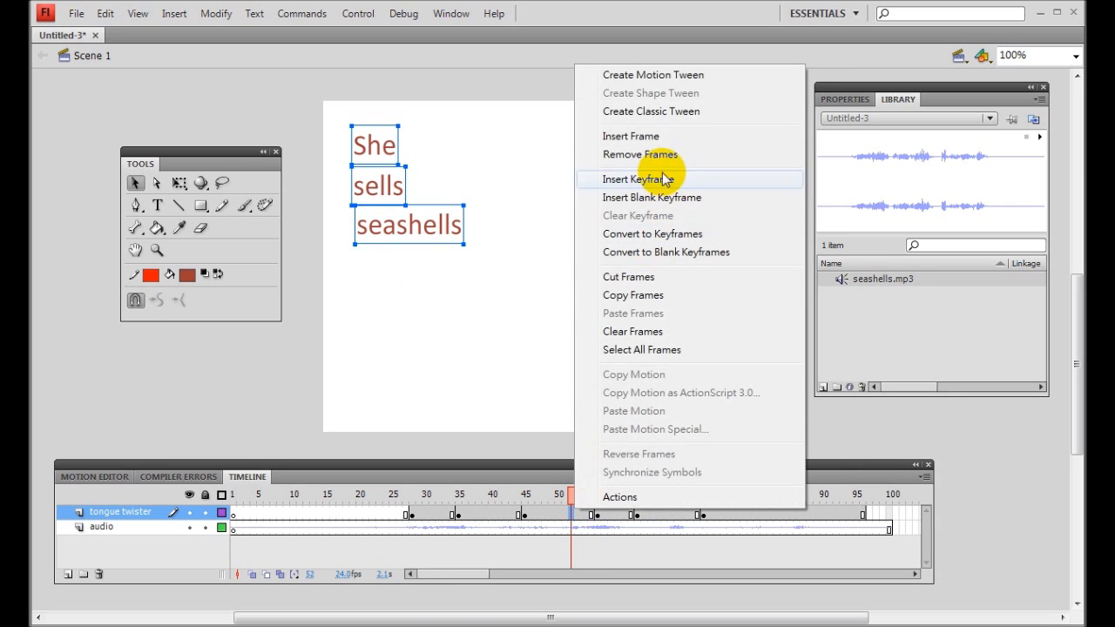
pyautogui.click(660, 139)
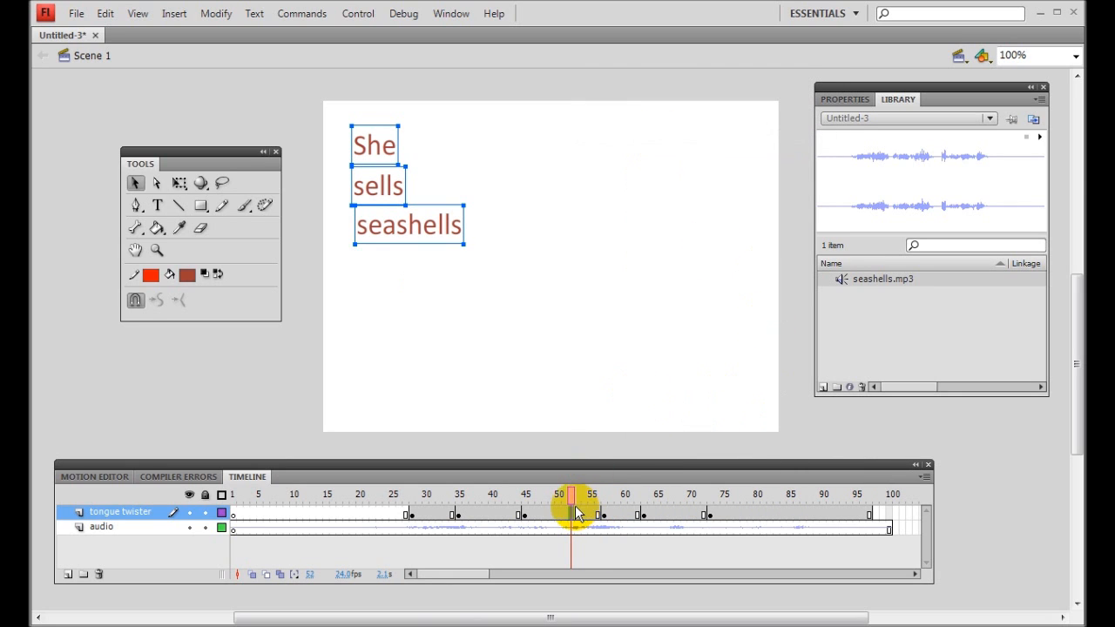
pyautogui.moveTo(574, 500); pyautogui.dragTo(204, 496)
pyautogui.press('Return')
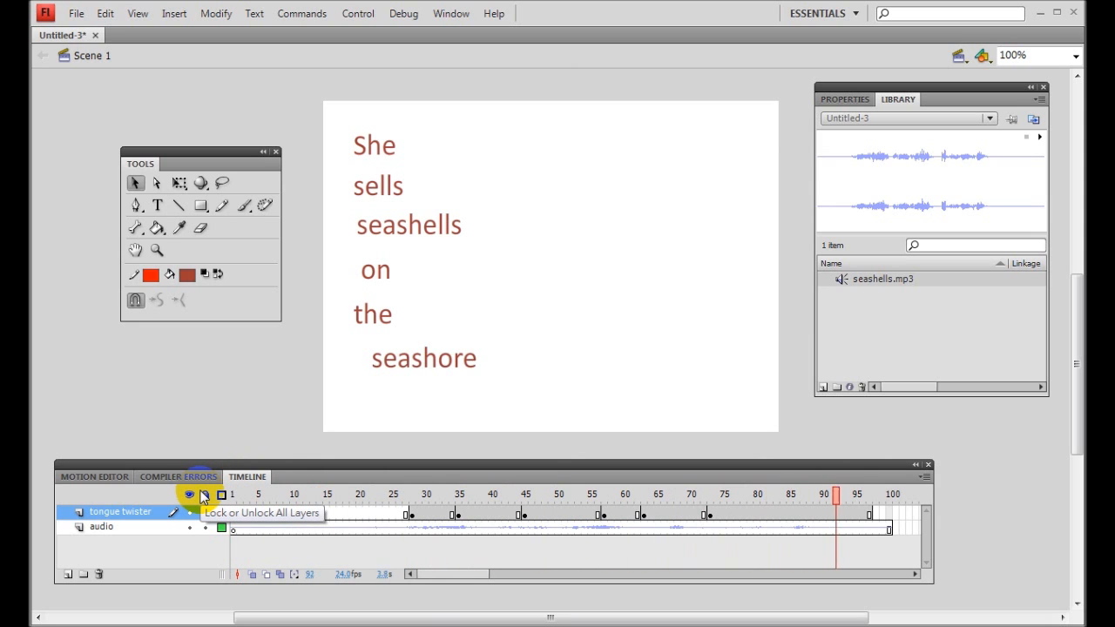
# Insert one frame at frame 60 in the "on" span and one at frame 70 in the "the" span of the tongue twister layer.
pyautogui.click(622, 512)
pyautogui.rightClick(622, 512)
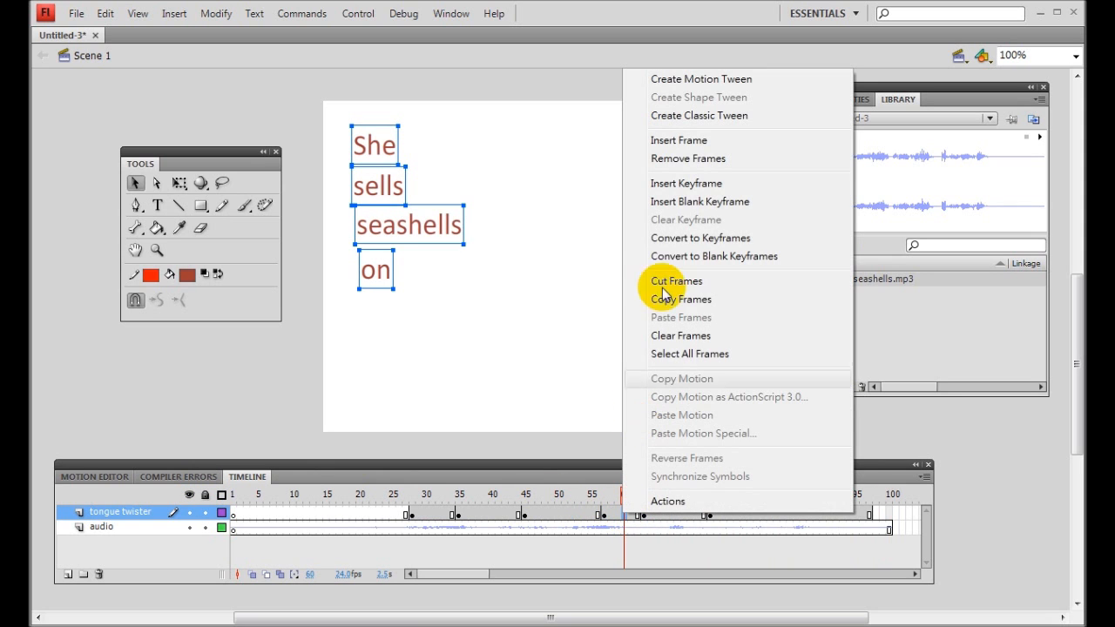
pyautogui.click(678, 141)
pyautogui.click(689, 513)
pyautogui.rightClick(689, 514)
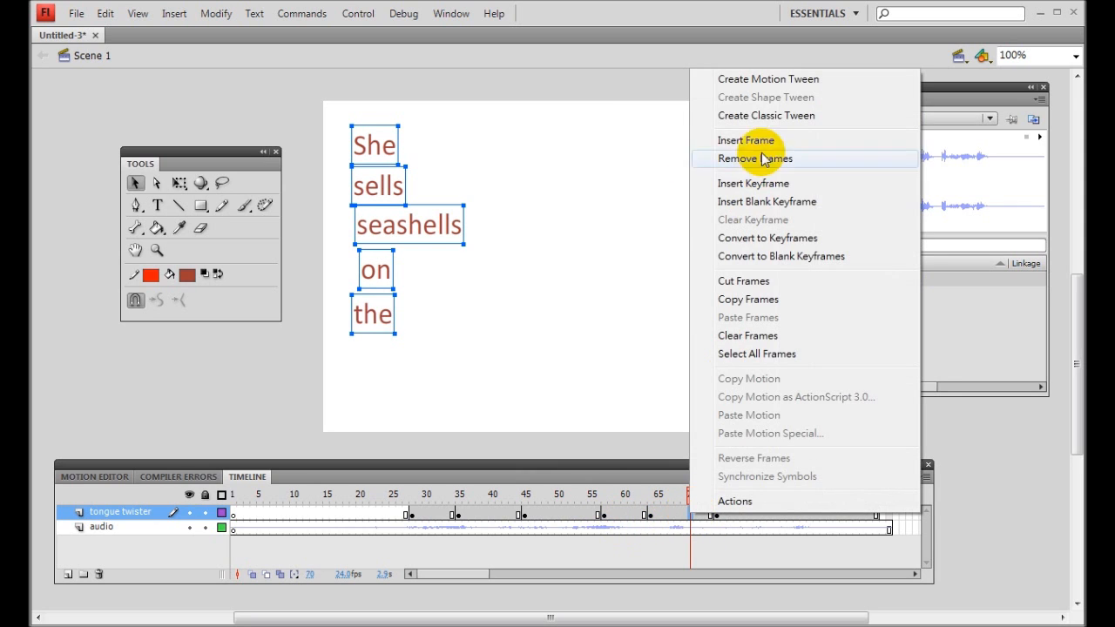
pyautogui.click(752, 140)
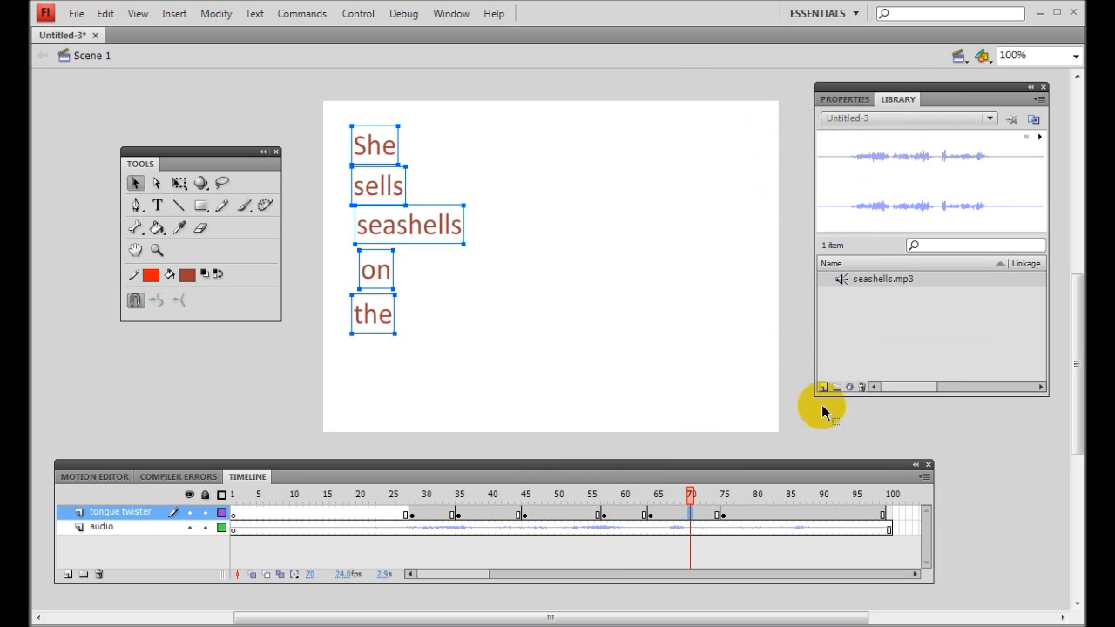
# Insert one more frame at frame 52 to hold "seashells" longer, and check the word timing by playing and scrubbing the timeline.
pyautogui.rightClick(571, 514)
pyautogui.click(629, 142)
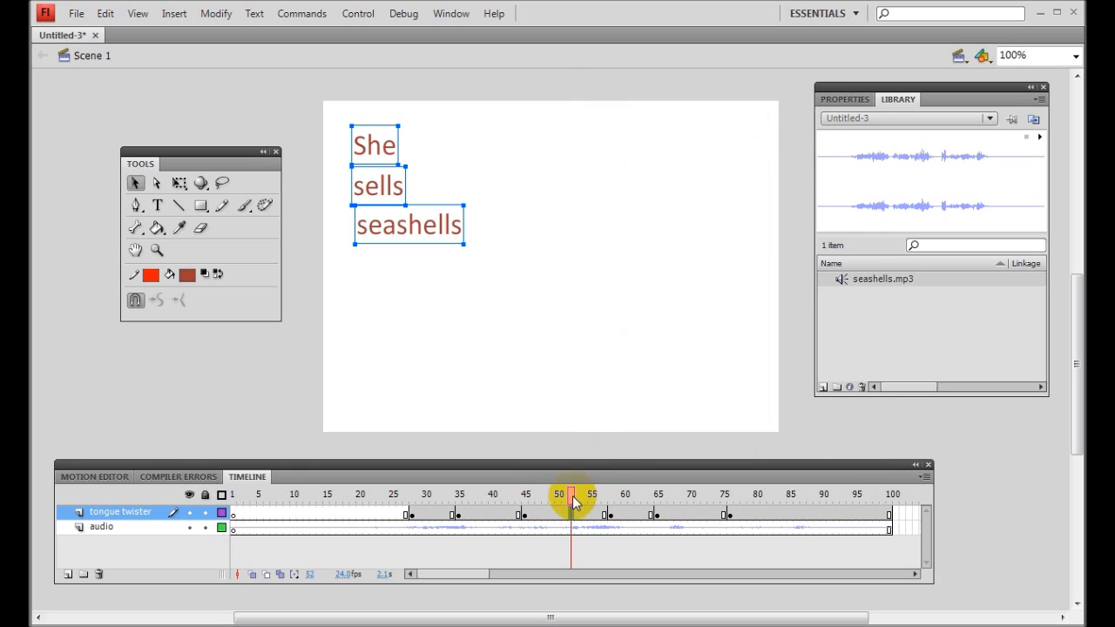
pyautogui.moveTo(571, 494); pyautogui.dragTo(232, 494)
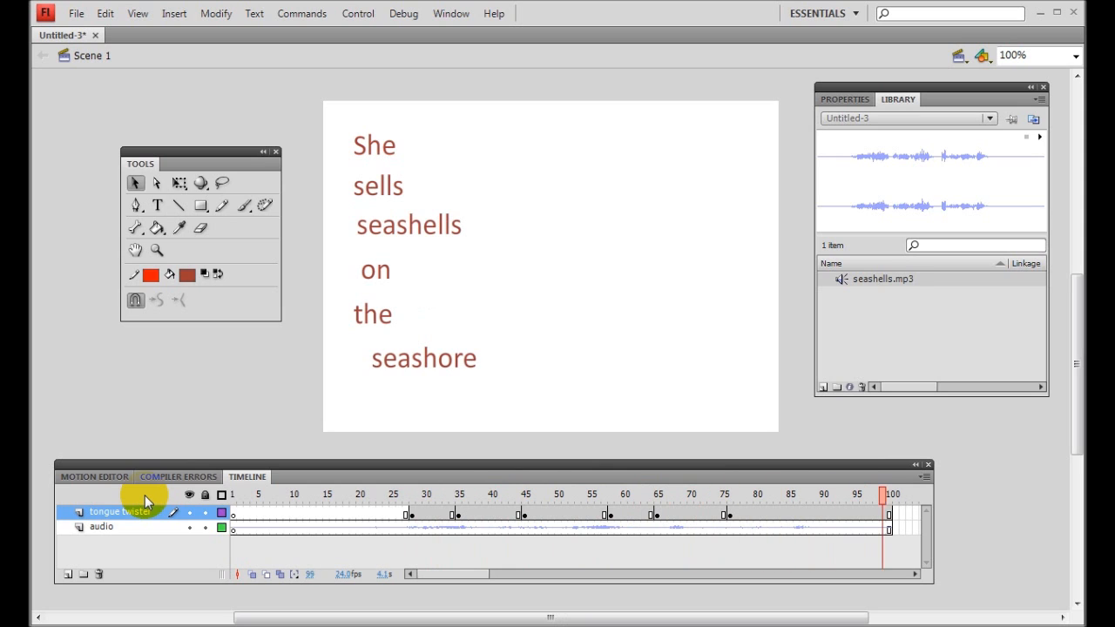
pyautogui.click(571, 513)
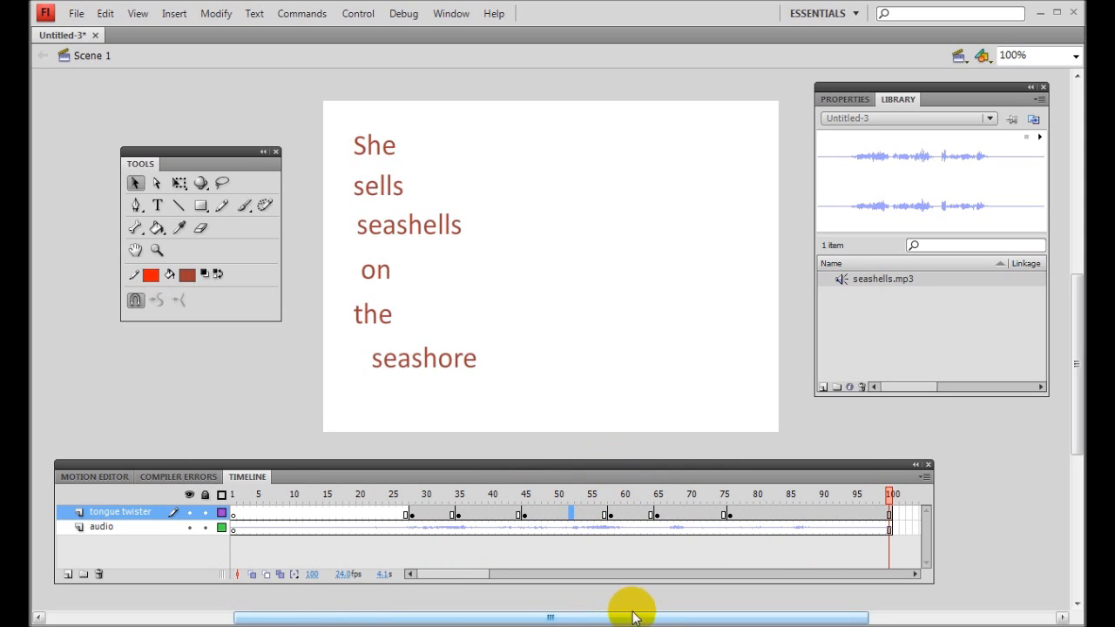
pyautogui.moveTo(460, 493); pyautogui.dragTo(762, 514)
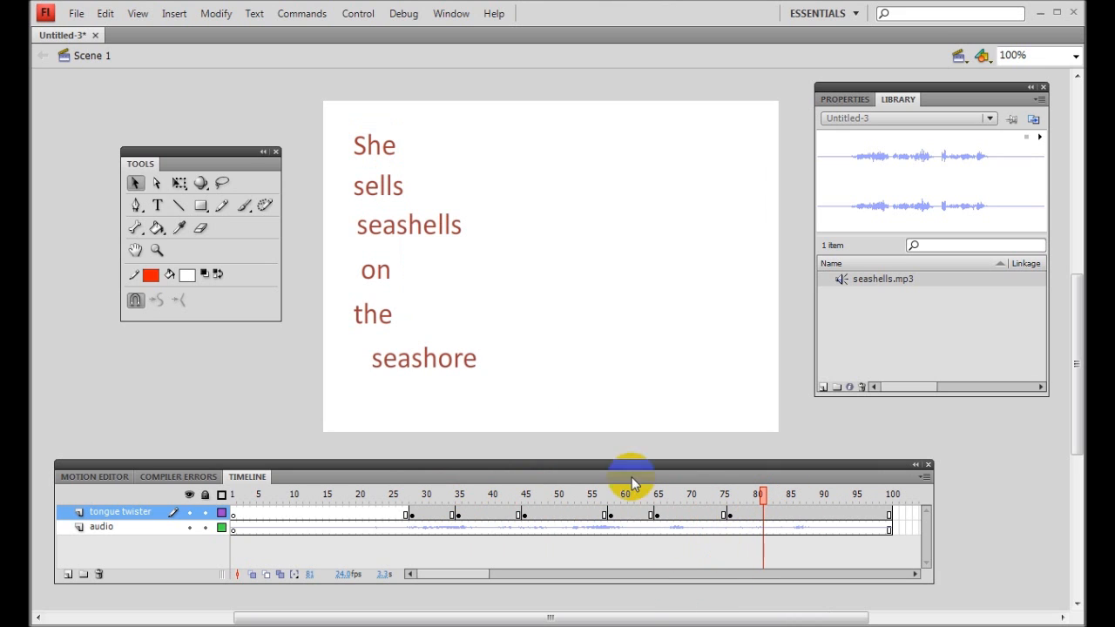
# Export the animation as an SWF movie named "seashells".
pyautogui.click(77, 16)
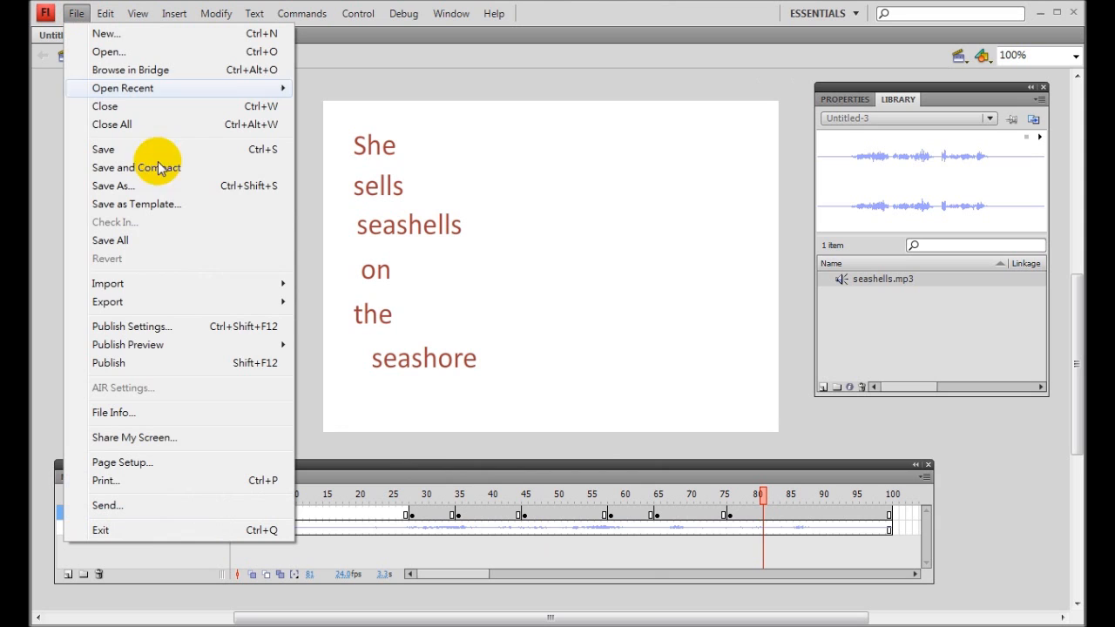
pyautogui.moveTo(197, 297)
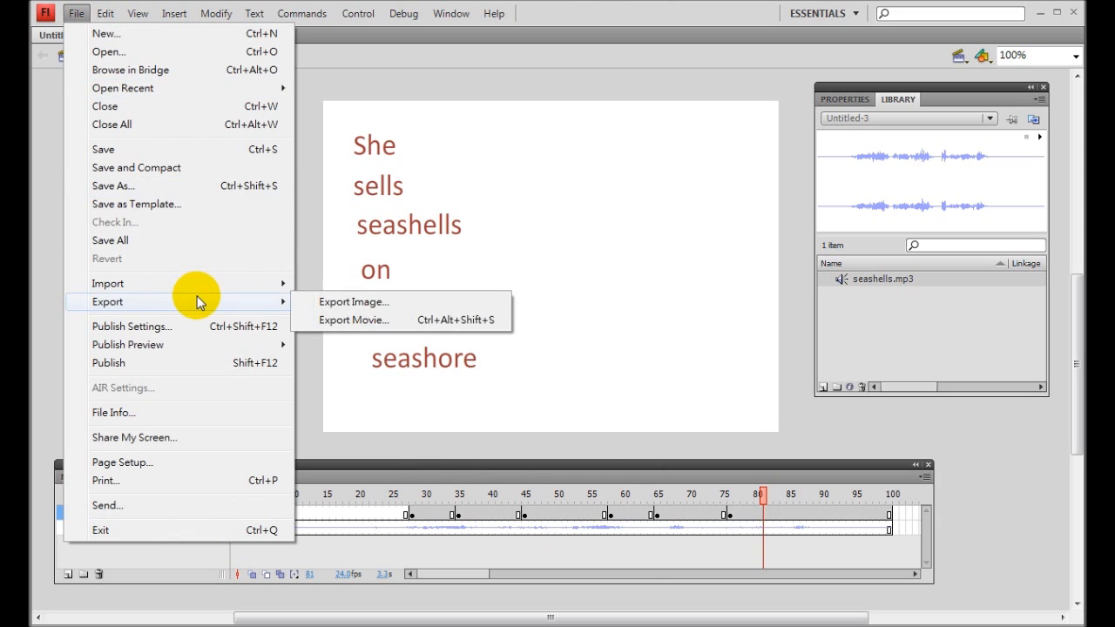
pyautogui.click(350, 320)
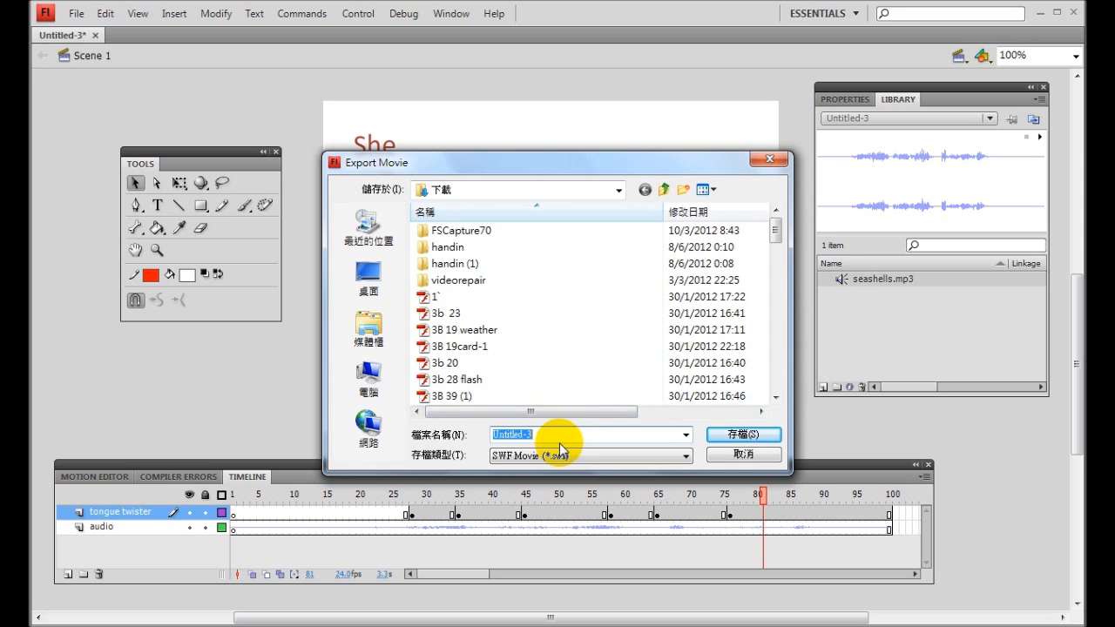
pyautogui.write('seashells')
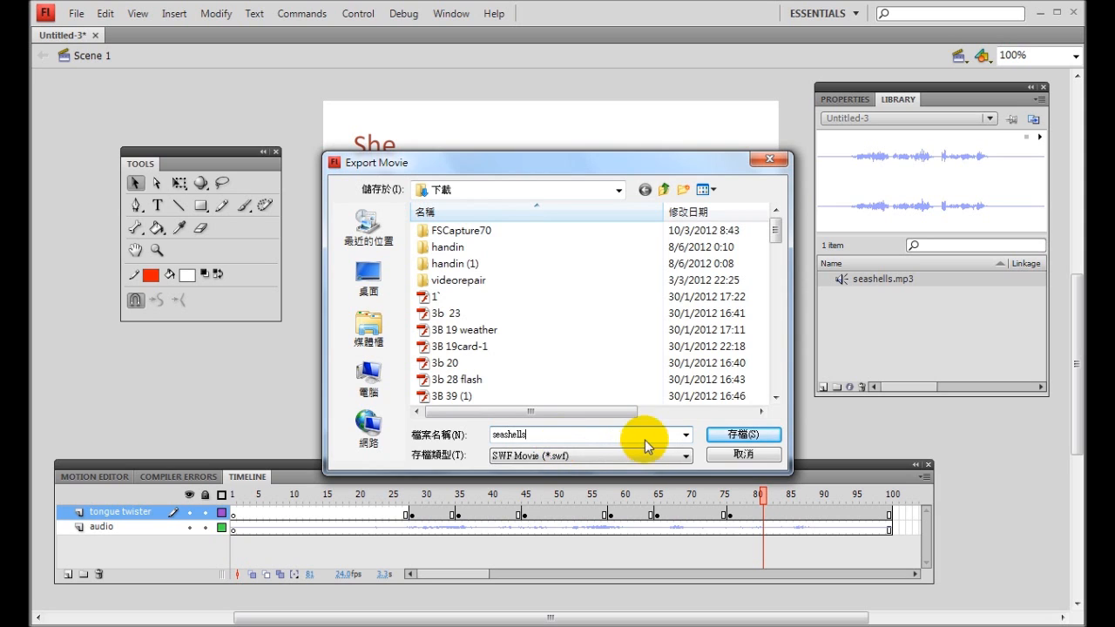
pyautogui.click(740, 434)
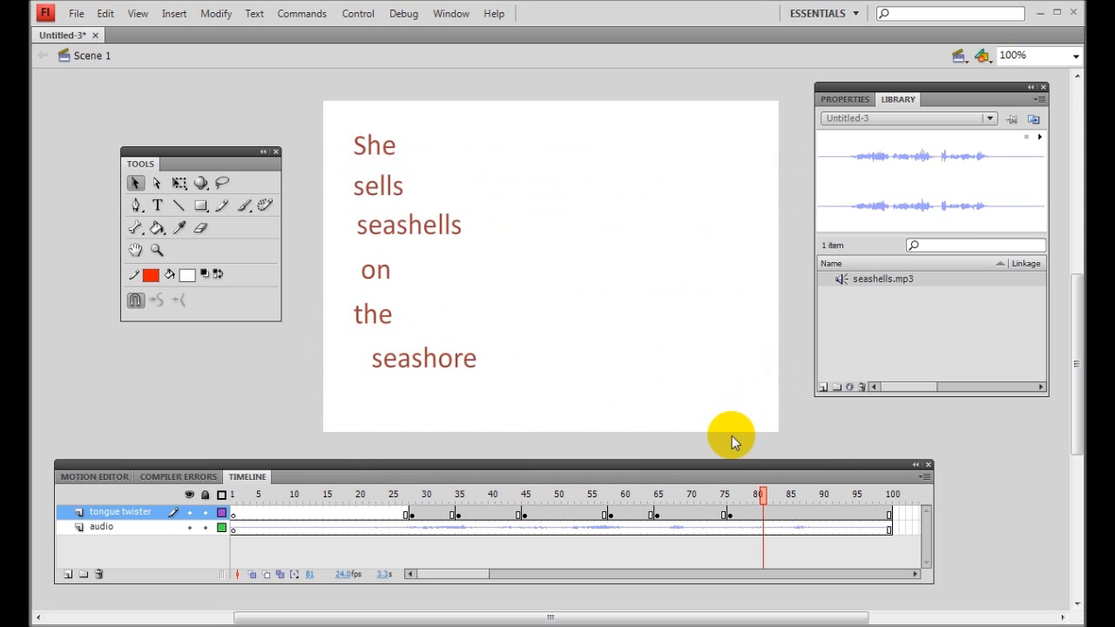